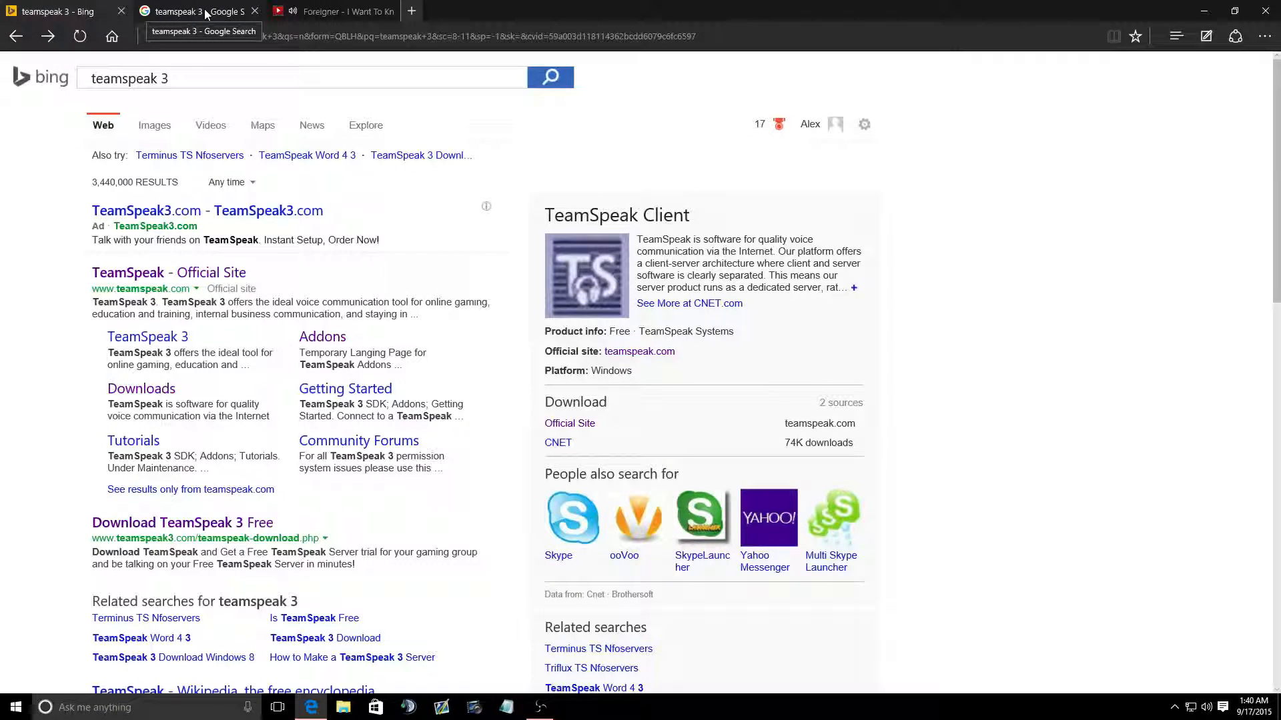
Open TeamSpeak's official site from the Bing search results and go to its free download page
left_click(204, 9)
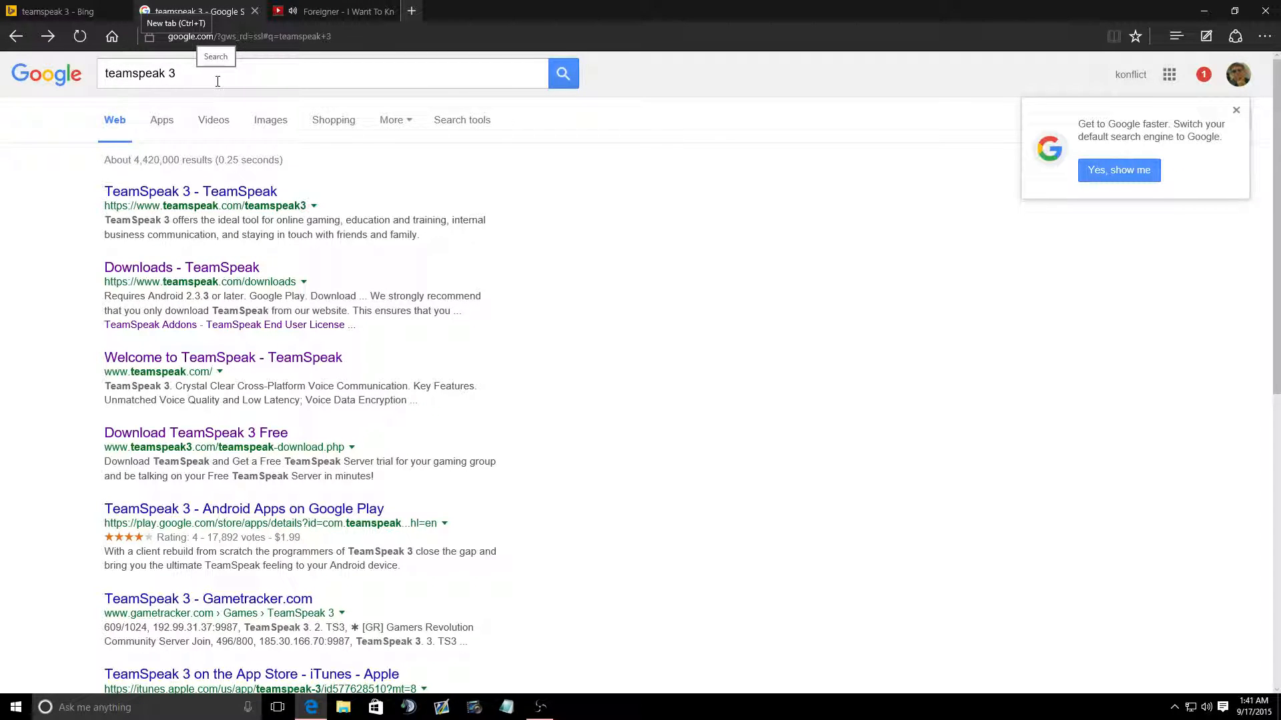
left_click(27, 13)
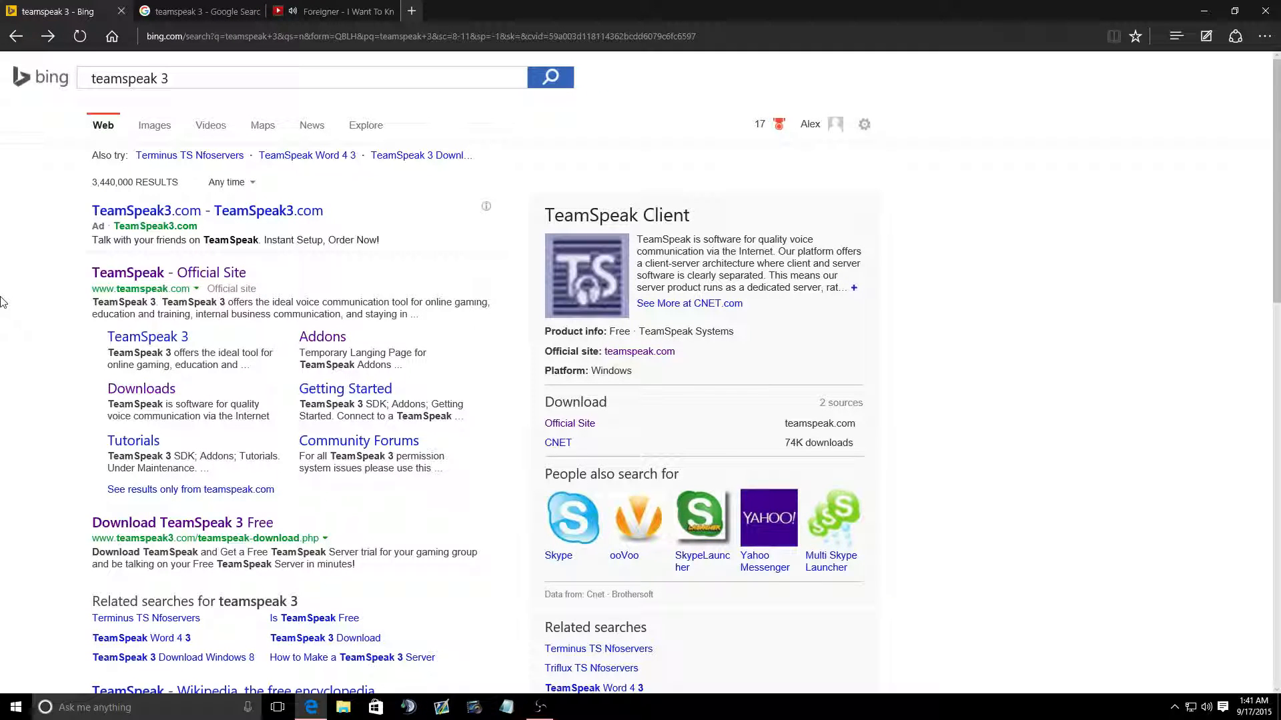
left_click(170, 274)
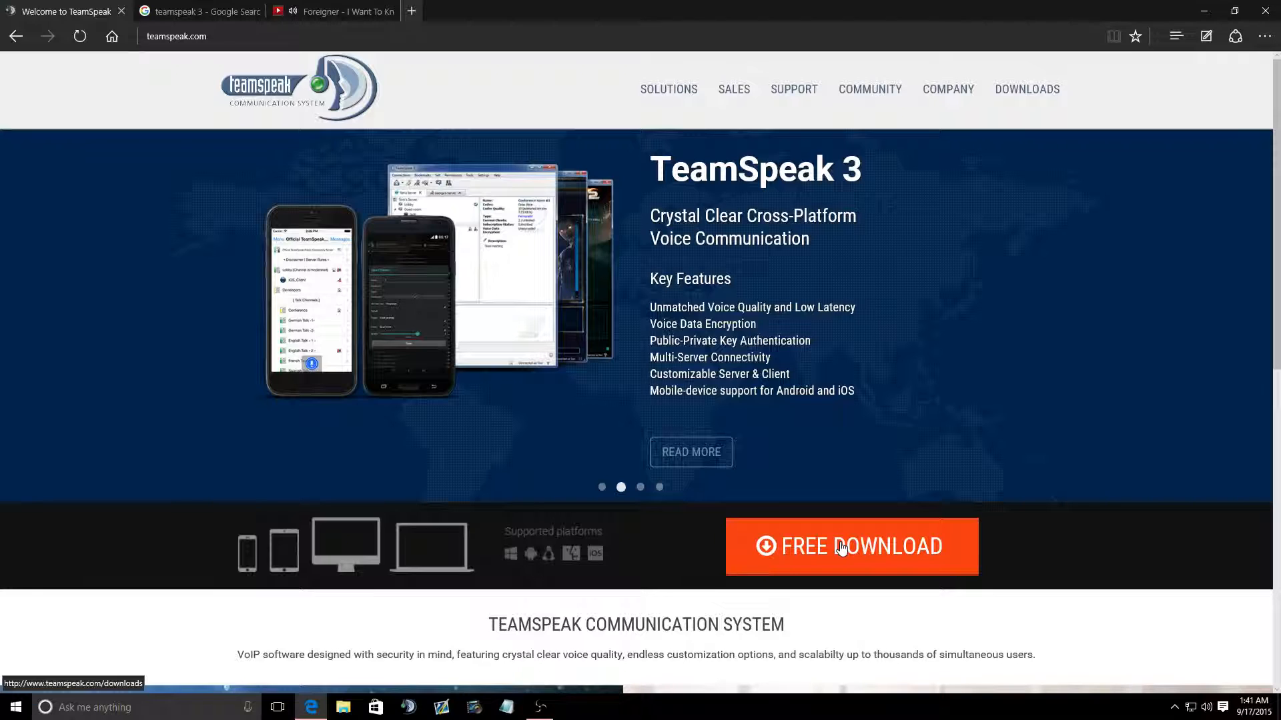
left_click(842, 547)
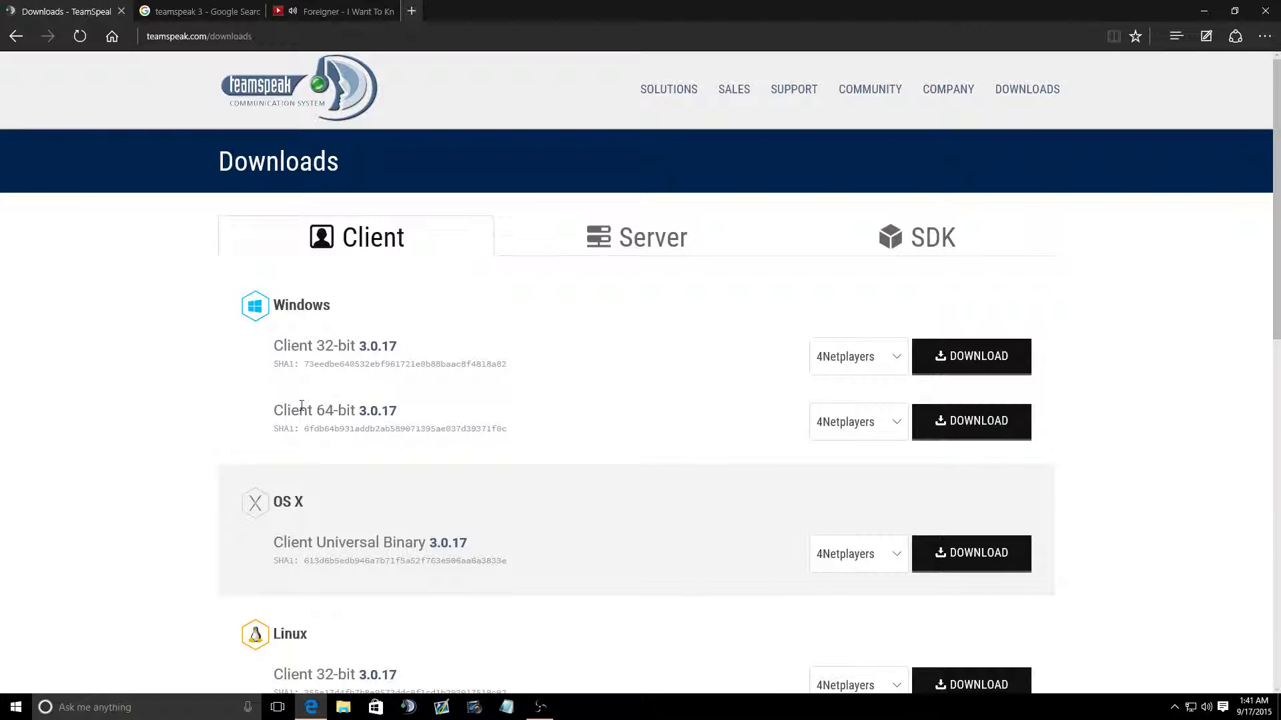
Download the Windows 64-bit client 3.0.17 and run its installer
scroll(166, 359, "down", 2)
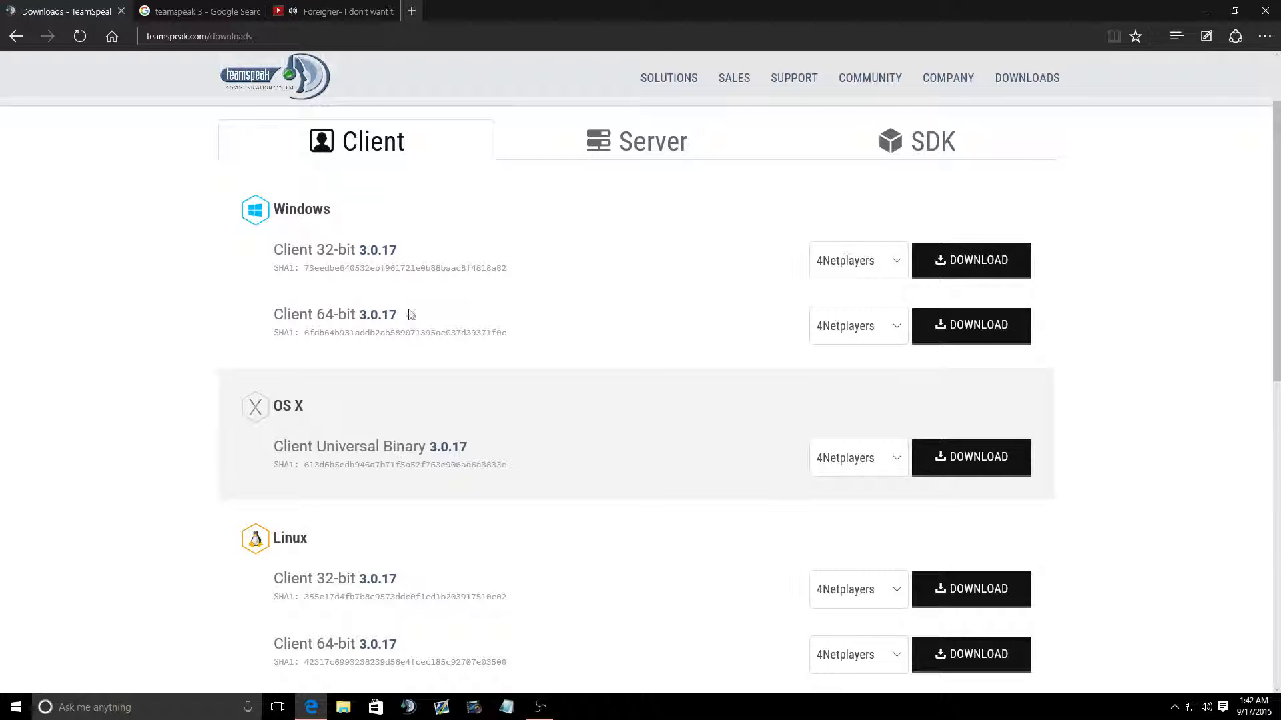
left_click(968, 333)
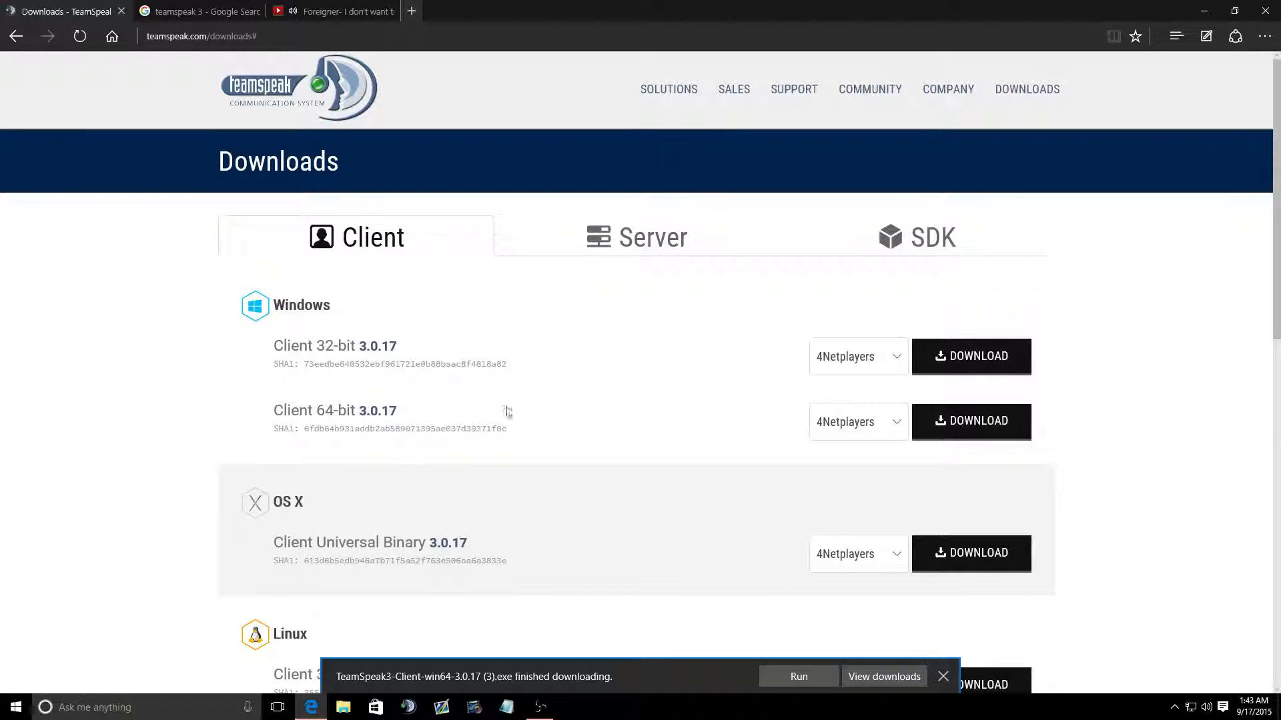
left_click(799, 676)
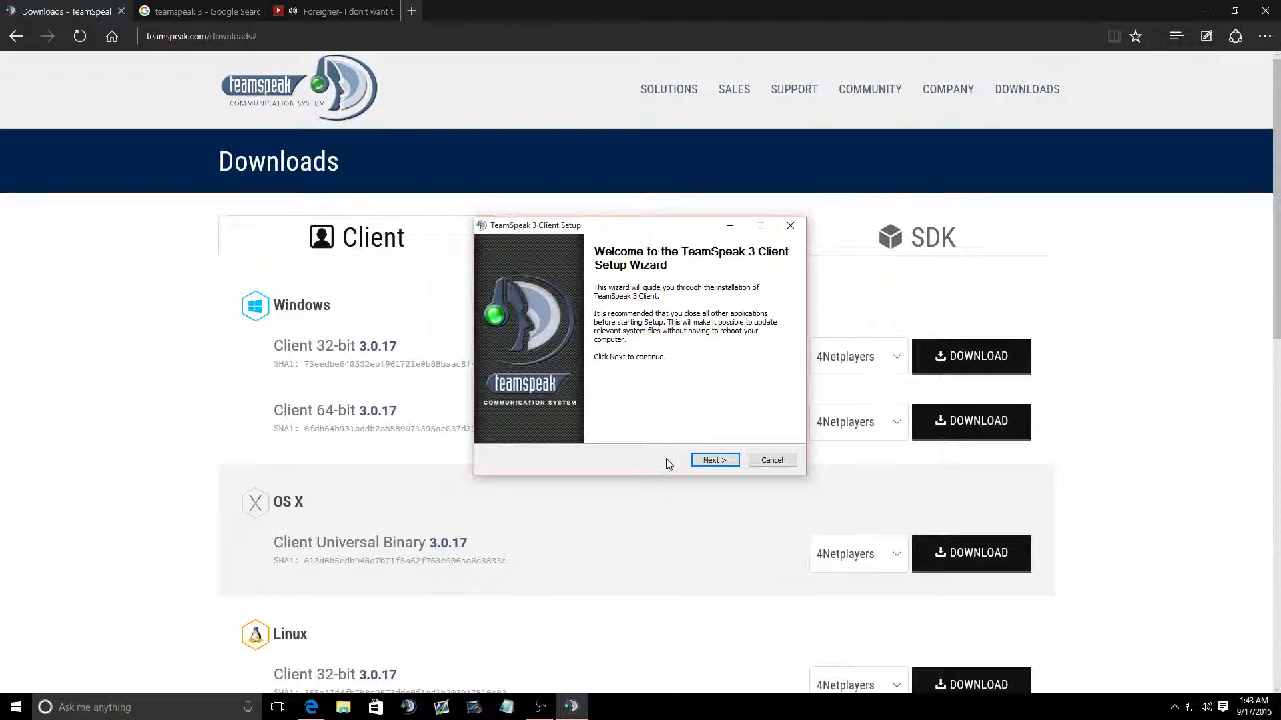
Start the client setup, read the license agreement to its end and accept its terms
left_click(711, 463)
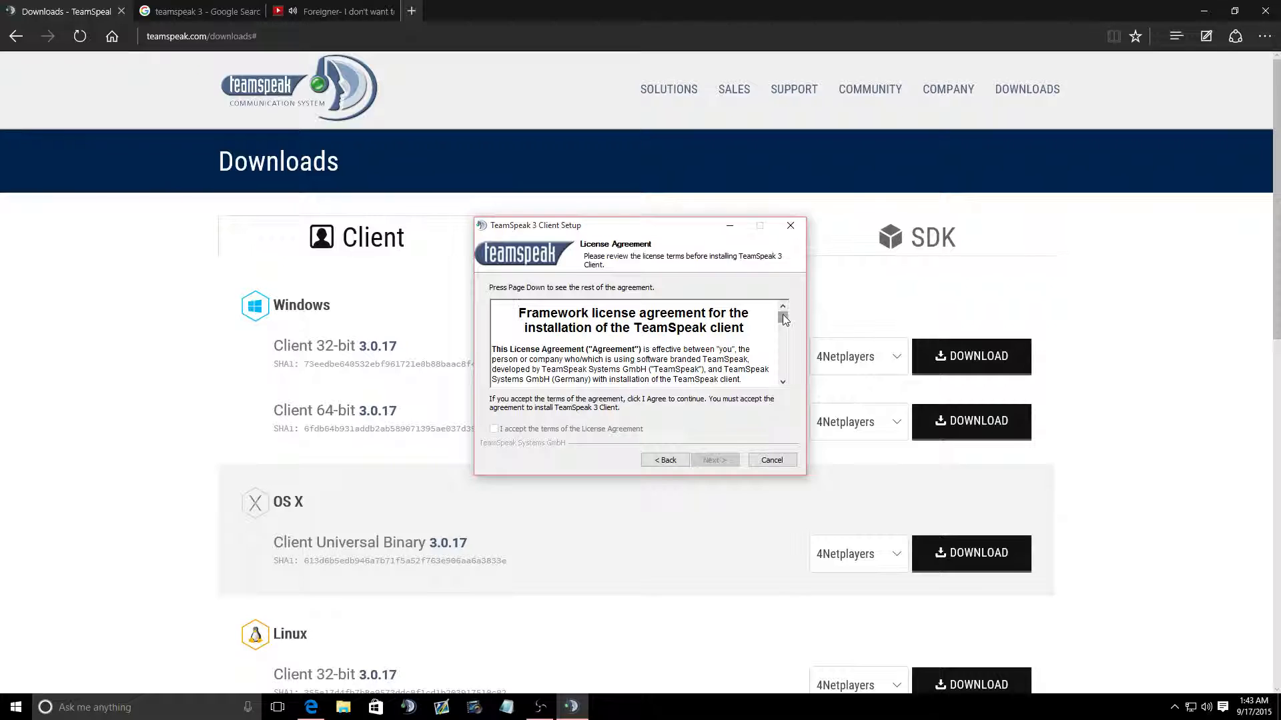
left_click_drag(785, 320, 786, 387)
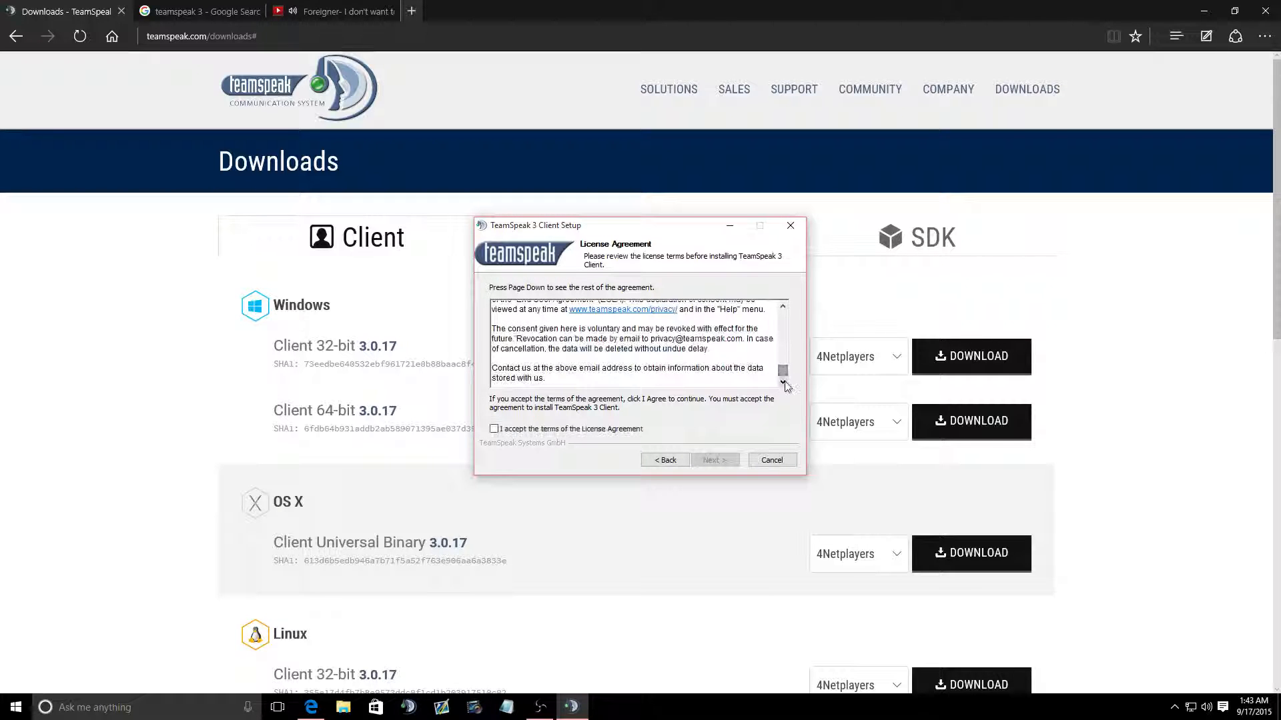
left_click(493, 430)
left_click(733, 465)
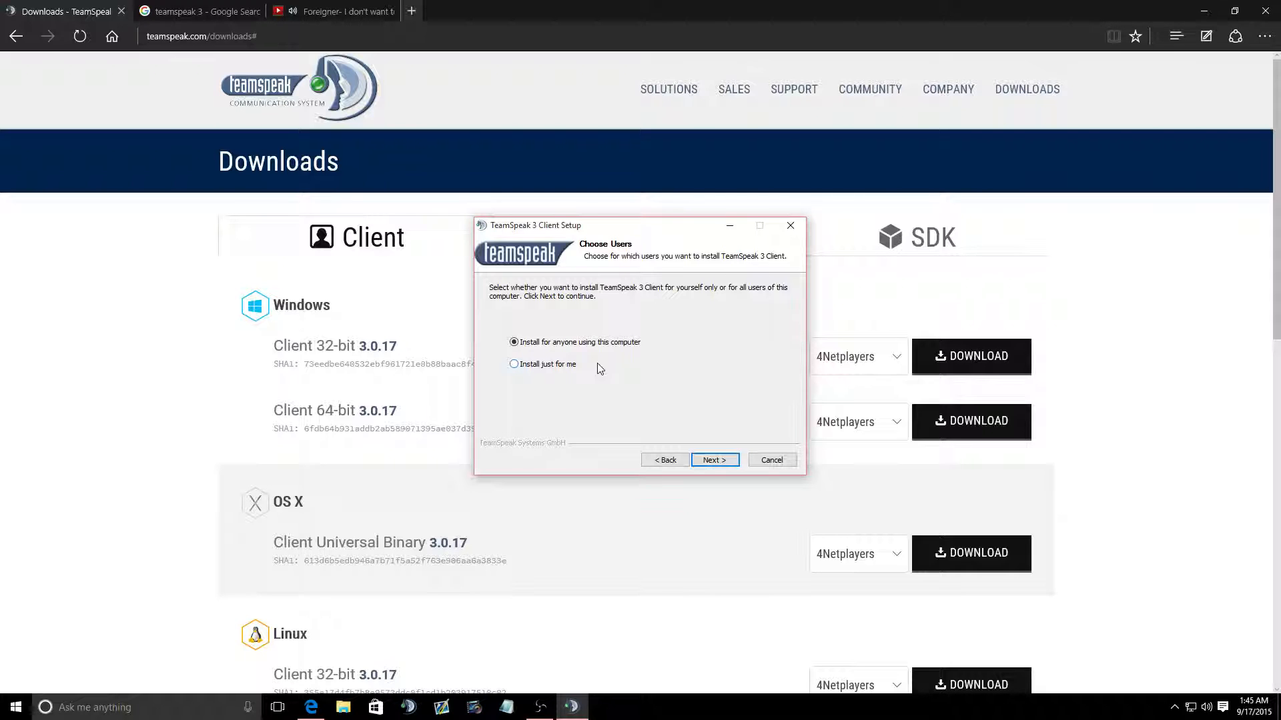
Accept setup for anyone using this computer, the default destination folder and configuration in user own files, and leave out Overwolf
left_click(714, 461)
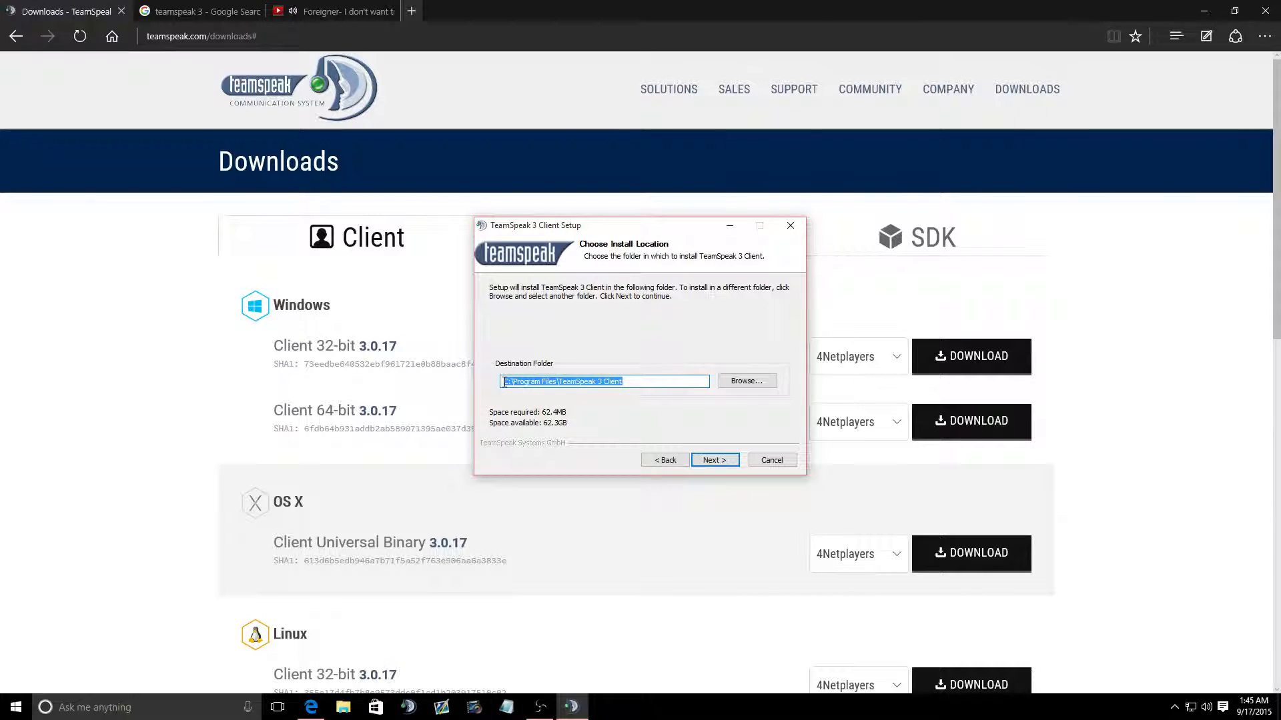
left_click(715, 462)
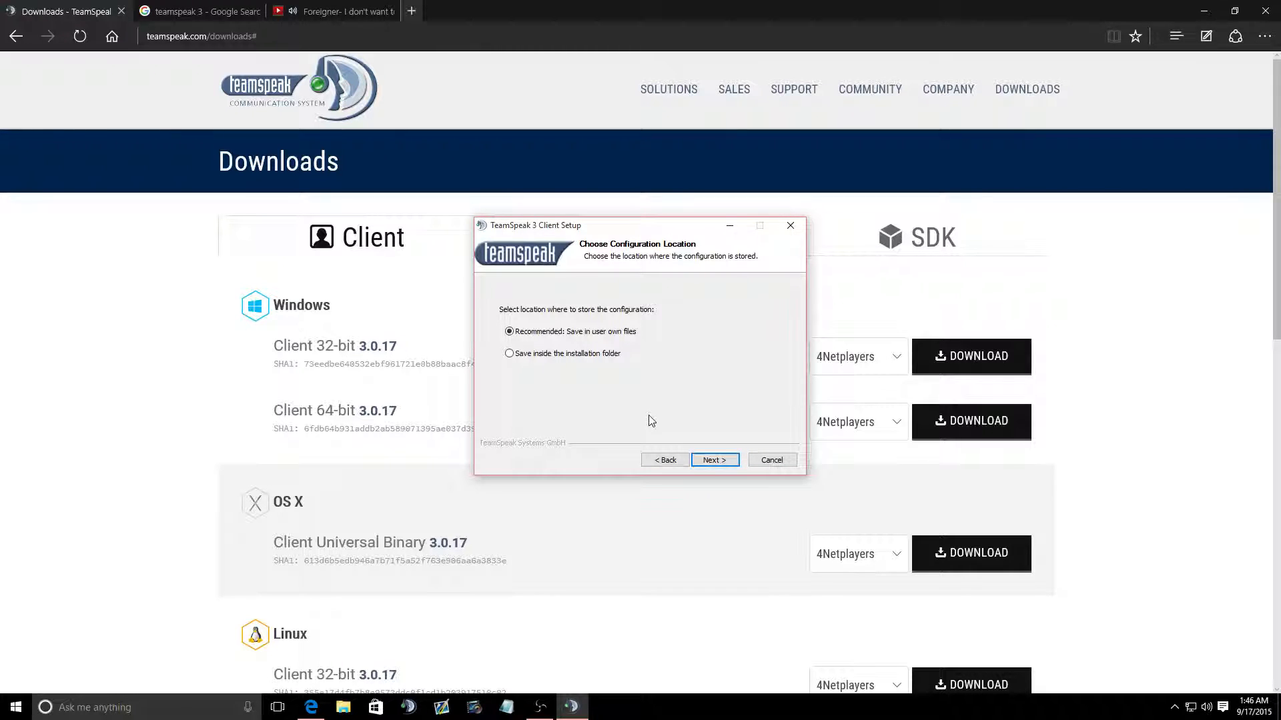
left_click(717, 463)
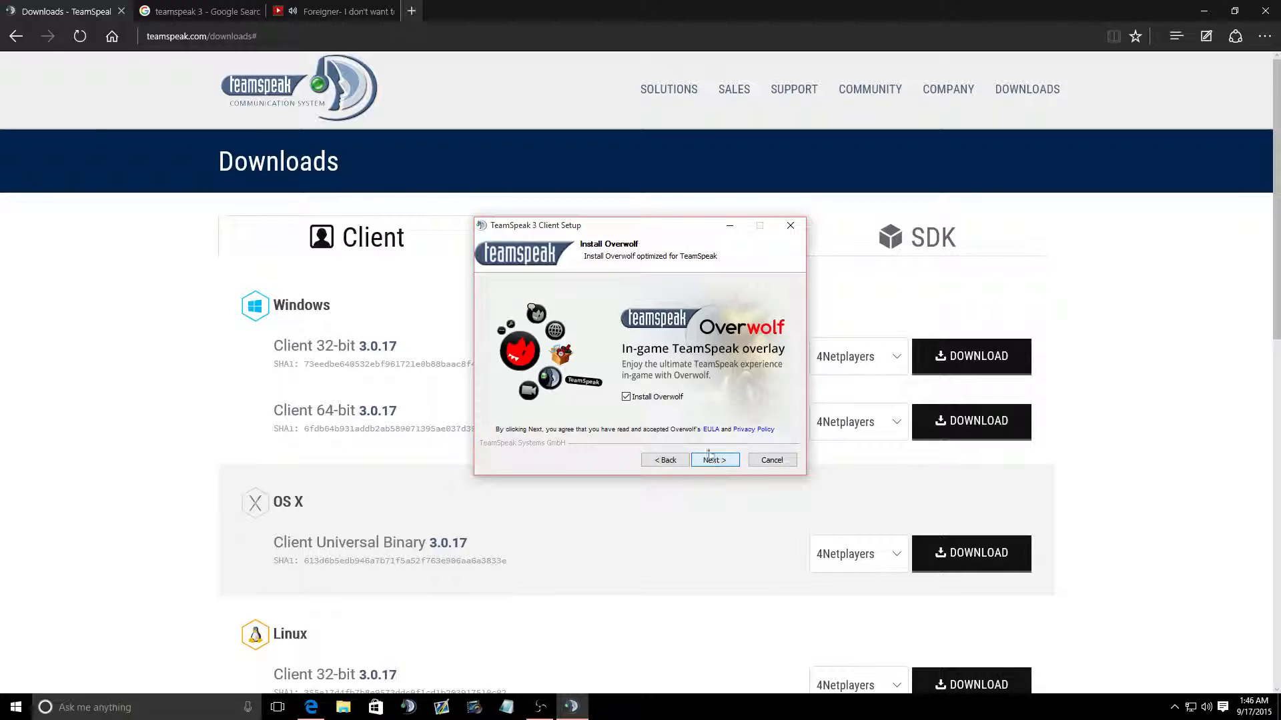
left_click(627, 398)
left_click(726, 462)
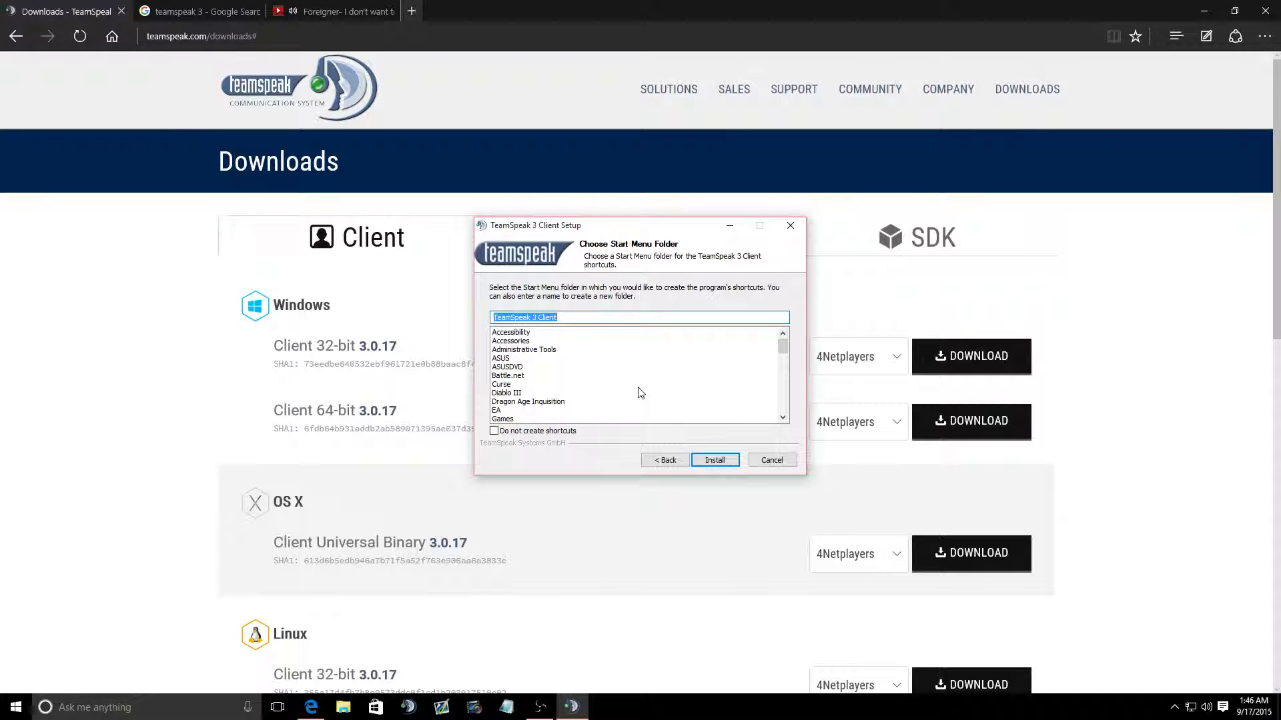
Install the client with its shortcuts under Accessories\TeamSpeak 3 Client, and finish setup with the client launching
left_click(526, 341)
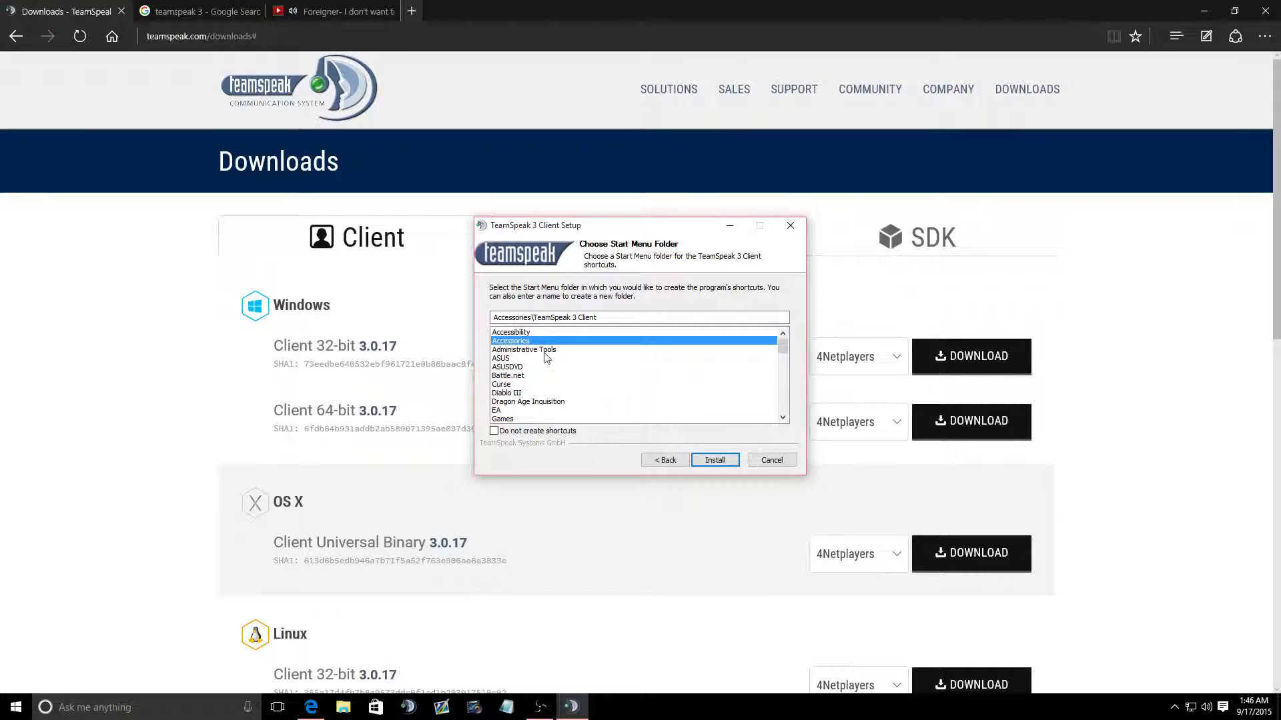
left_click(714, 460)
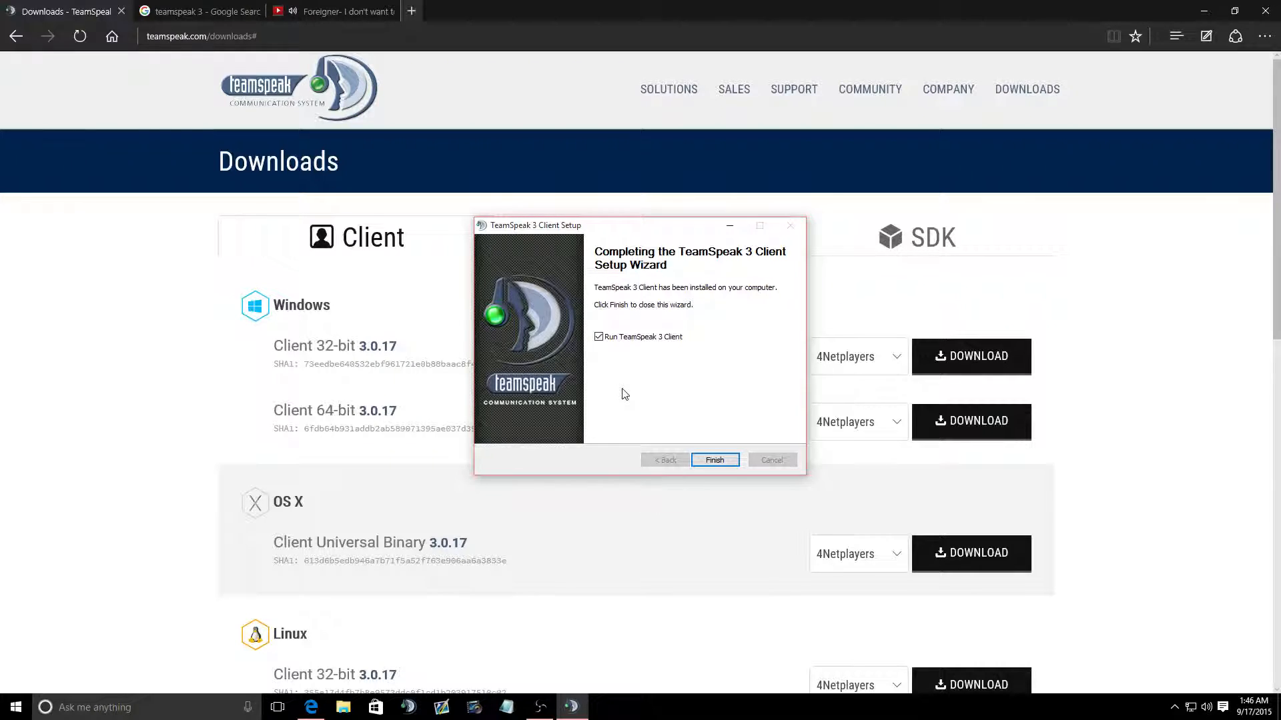
left_click(715, 461)
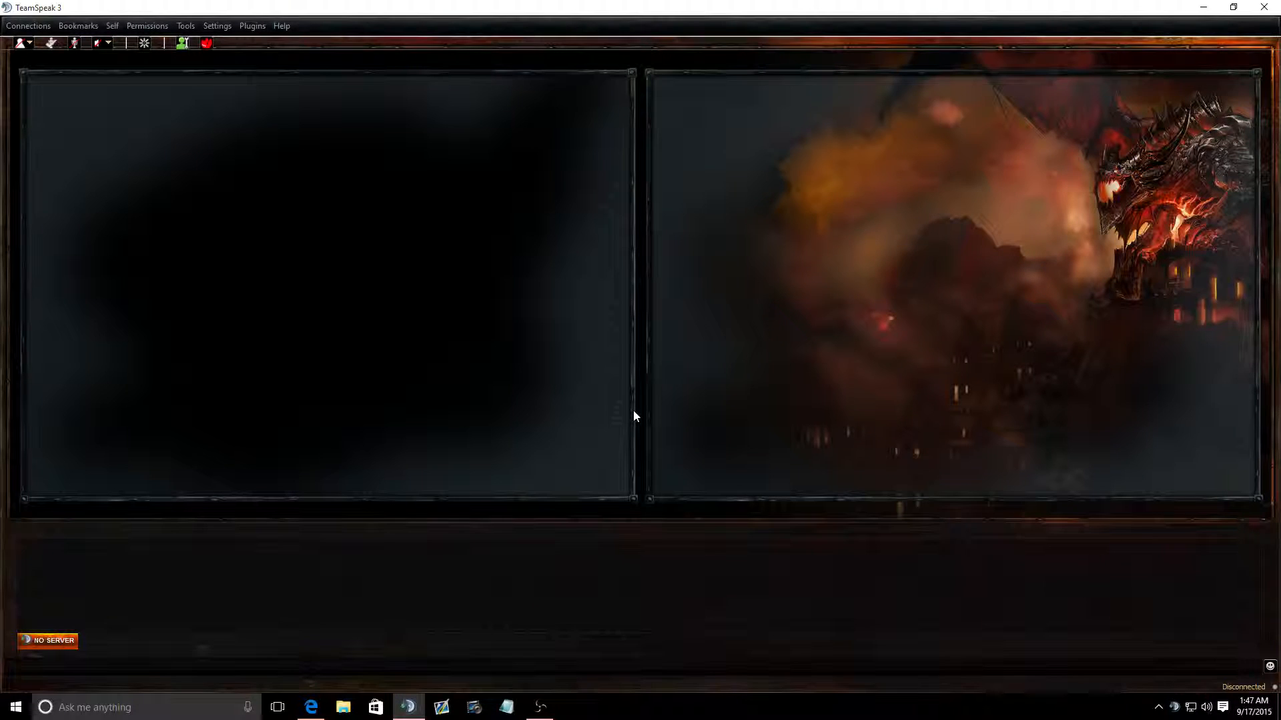
Open the bookmark manager and look through the saved servers and folders down to the last folder
left_click(78, 26)
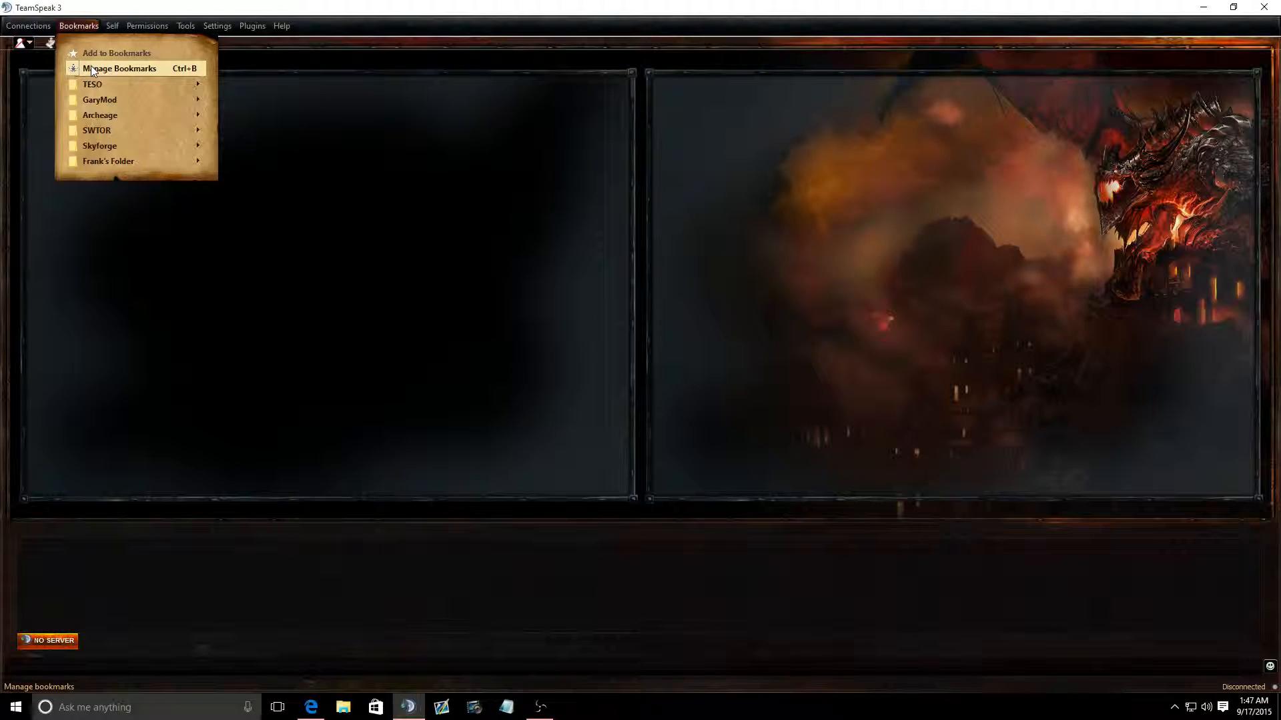
left_click(92, 67)
scroll(439, 199, "up", 5)
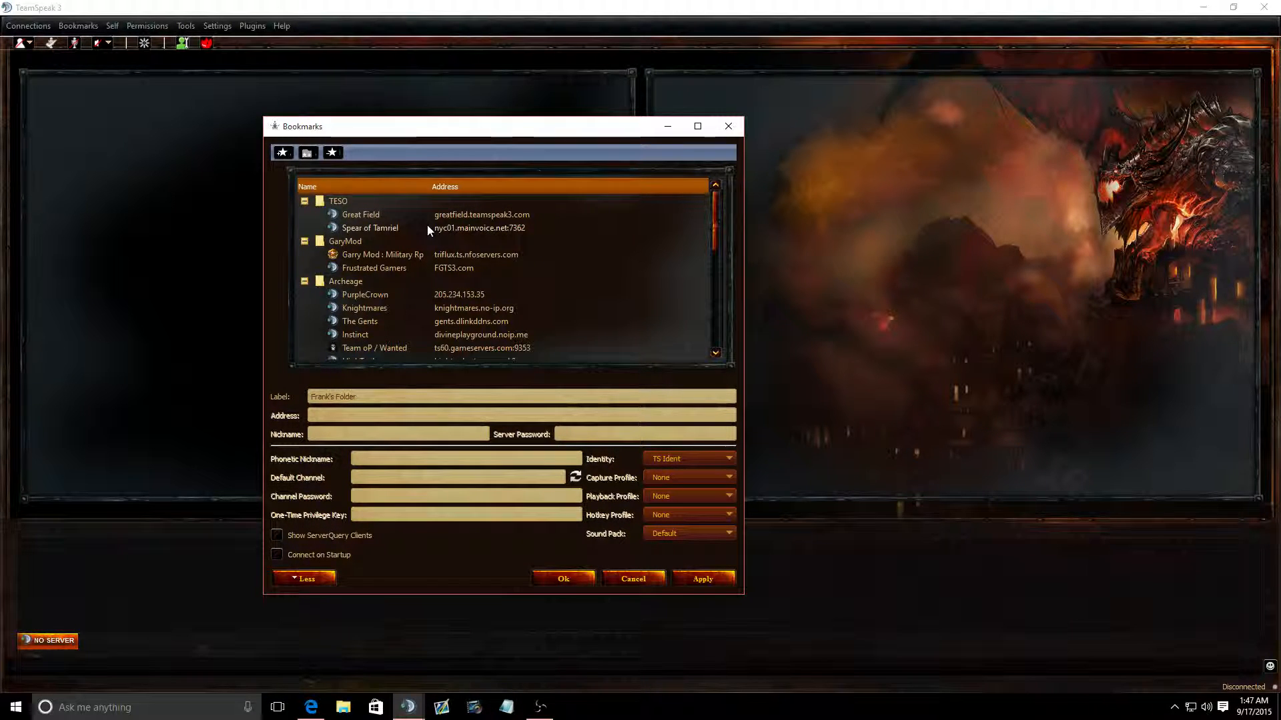
mouse_move(428, 229)
scroll(427, 227, "down", 5)
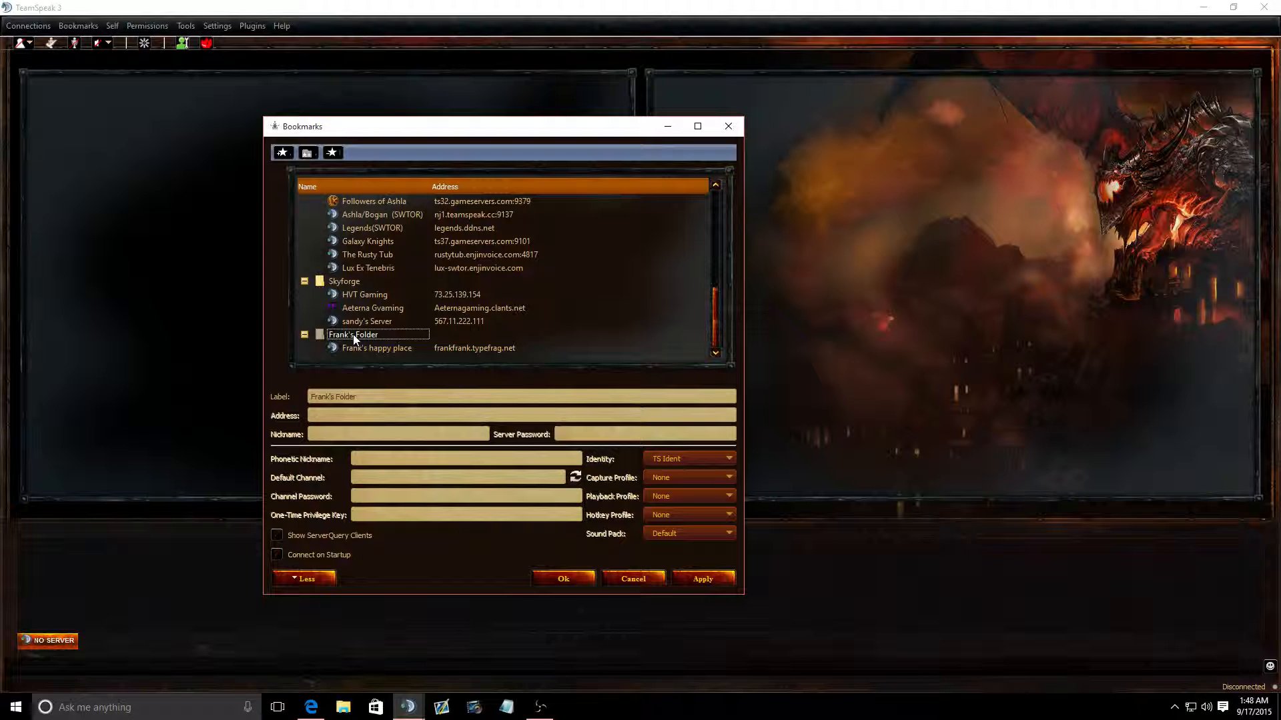
mouse_move(354, 335)
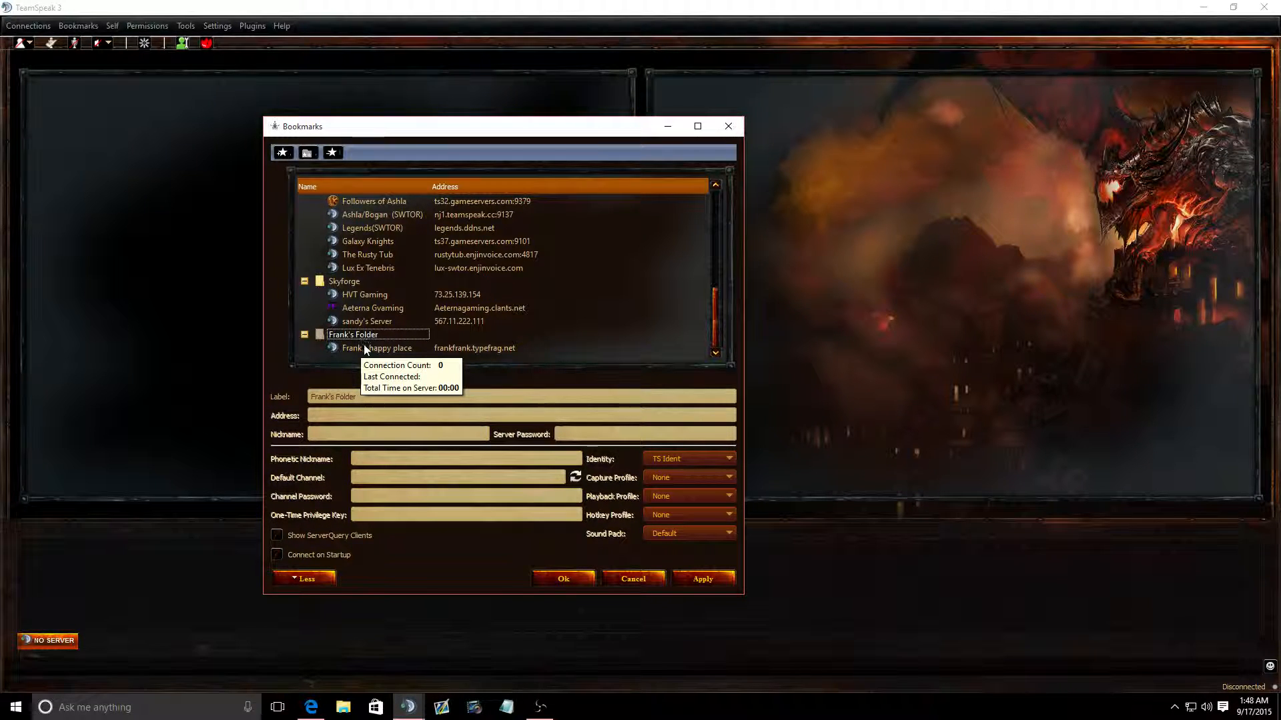
Examine the label, address, nickname and server password fields of the last folder's server bookmark, and close the bookmark manager
left_click(365, 348)
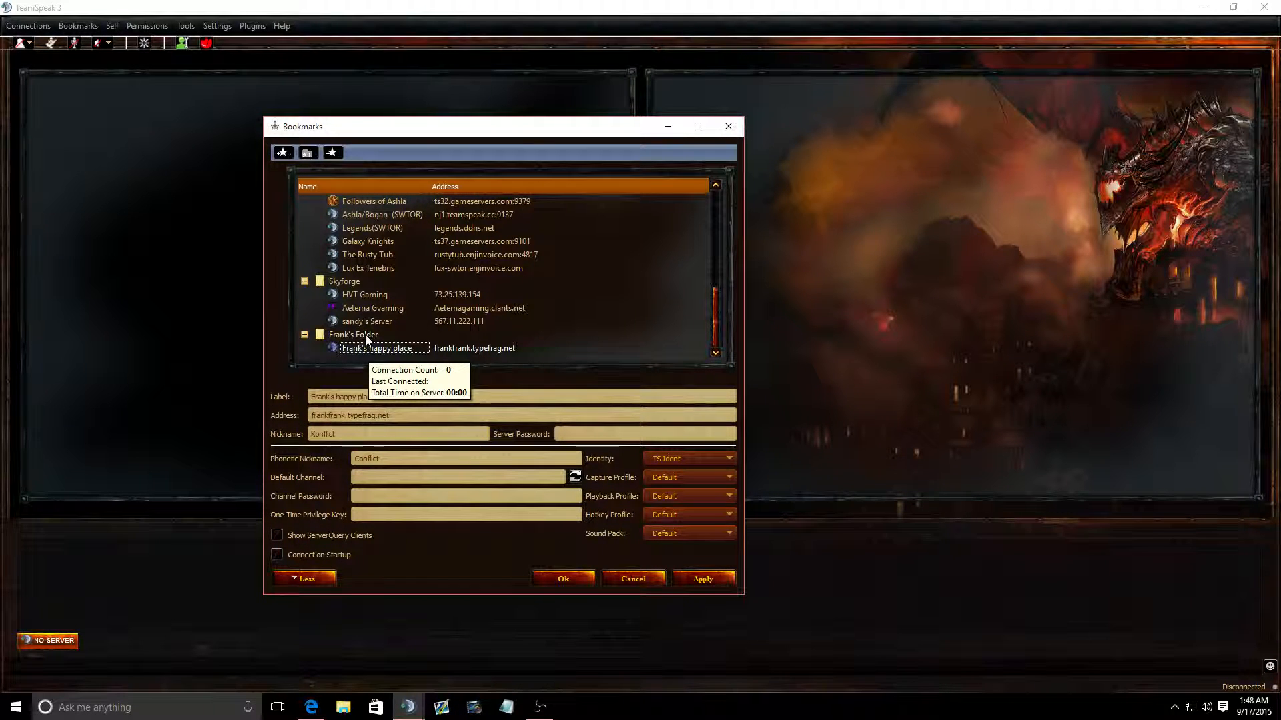
left_click(367, 336)
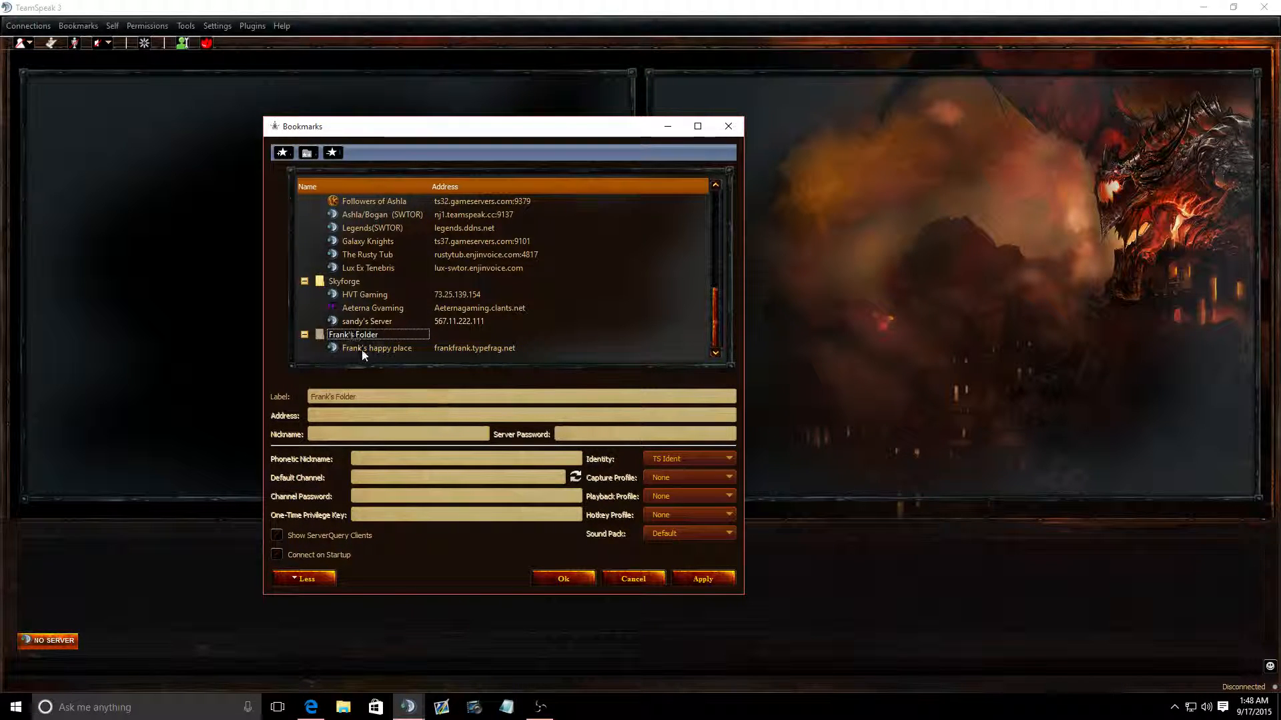
mouse_move(362, 351)
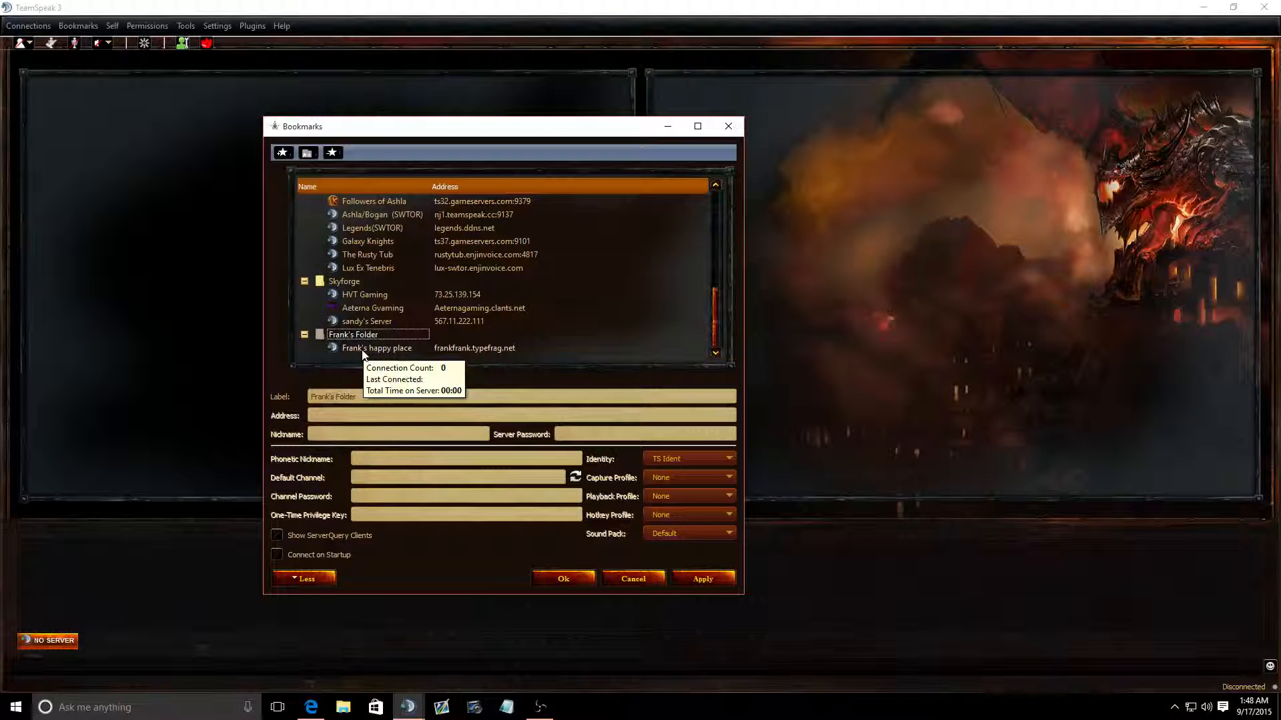
left_click(362, 350)
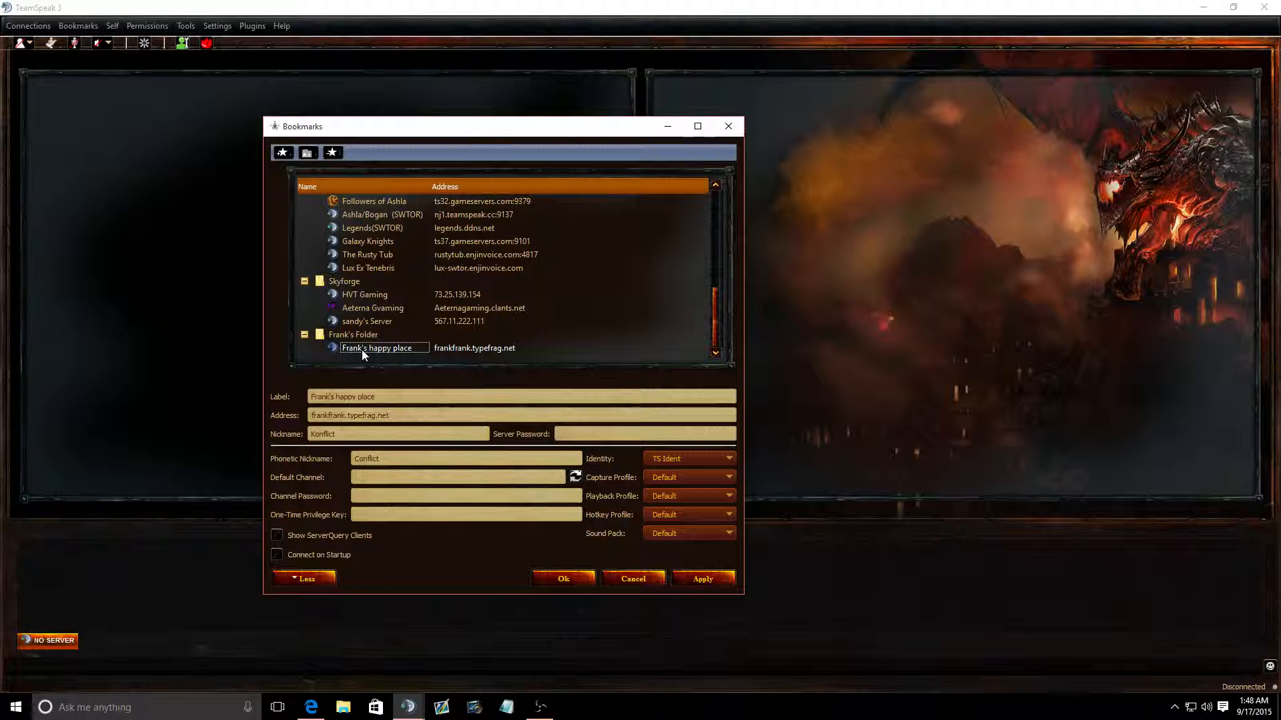
left_click(397, 416)
left_click_drag(396, 416, 270, 421)
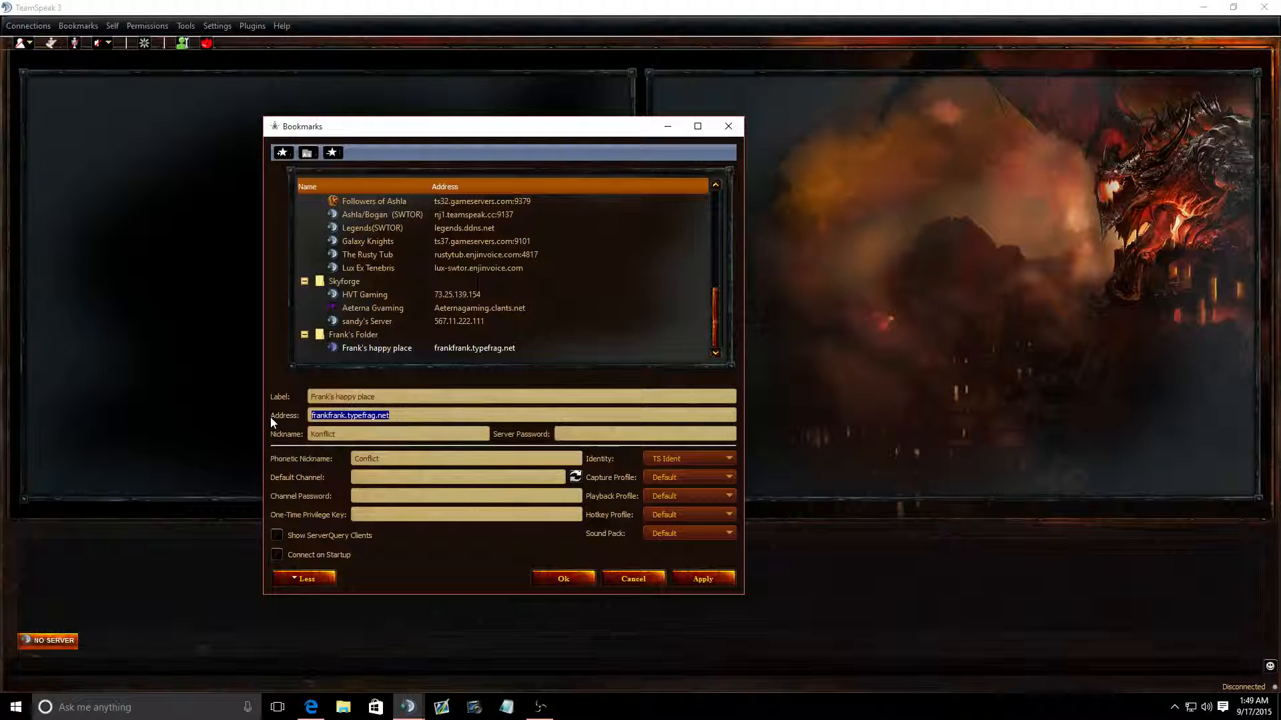
left_click(357, 437)
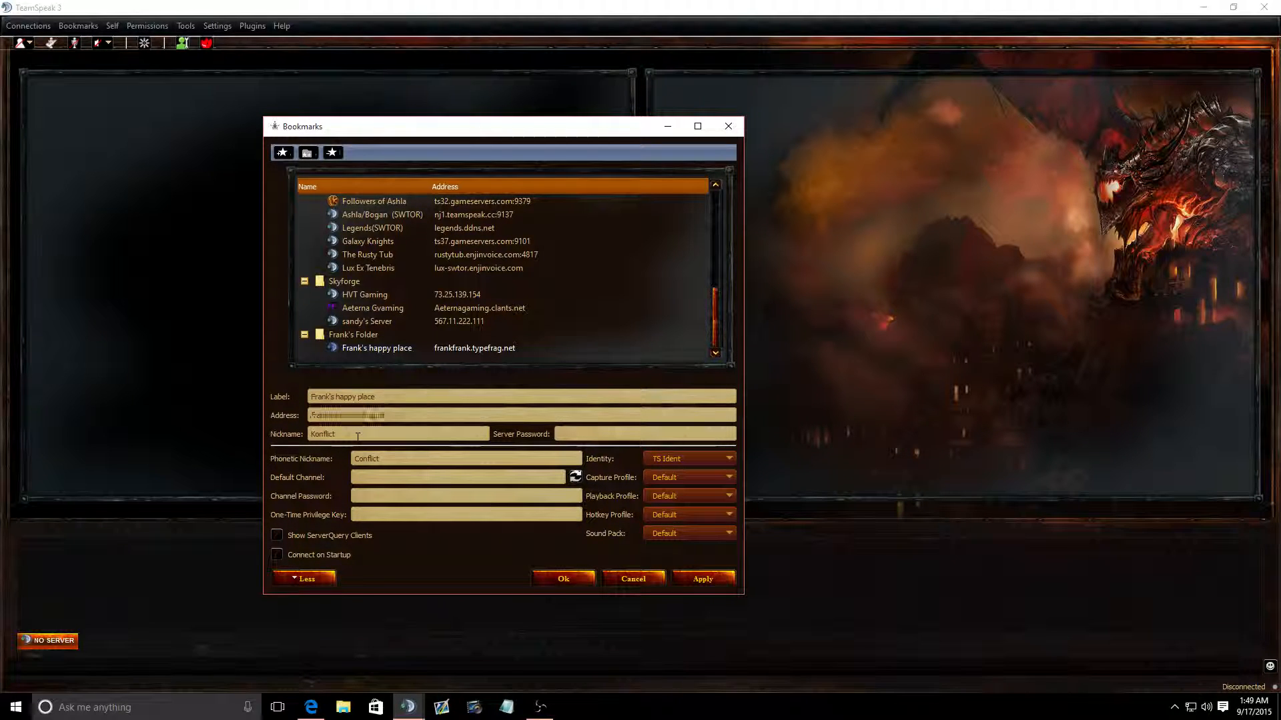
left_click_drag(358, 436, 247, 430)
left_click(573, 435)
left_click(551, 579)
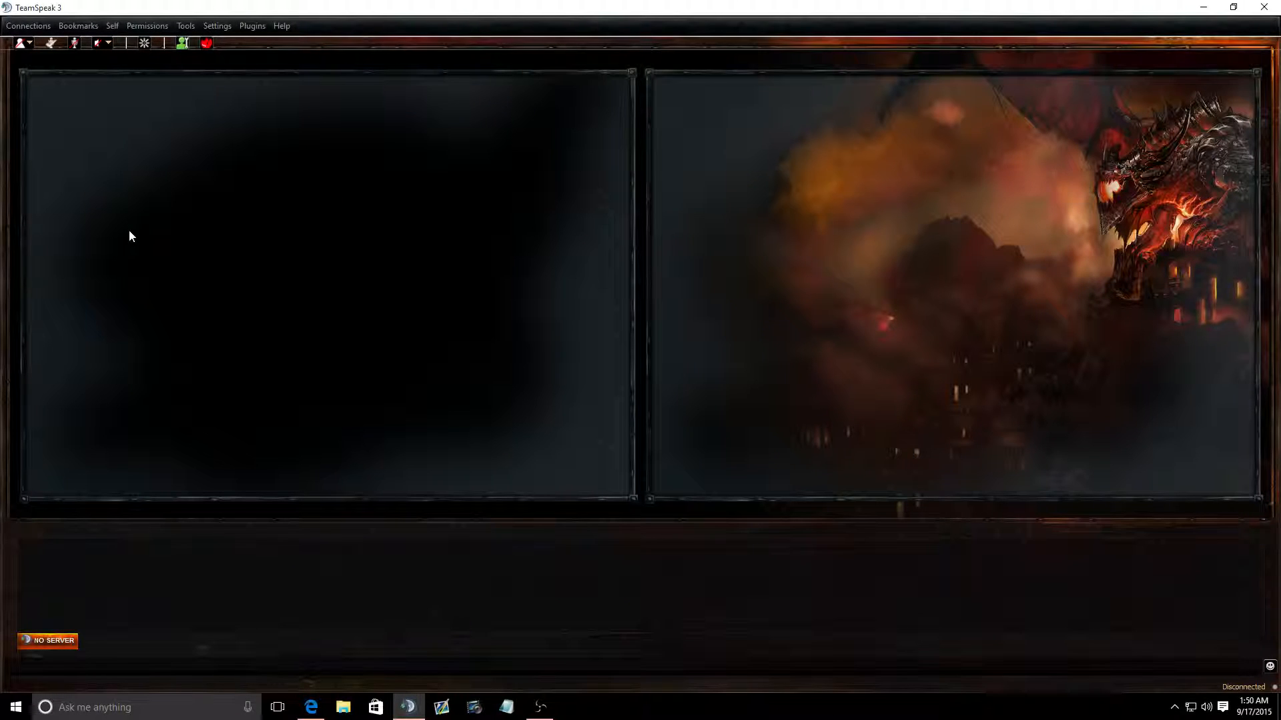
Connect to the Aeterna Gvaming server bookmarked in the Skyforge folder
left_click(78, 25)
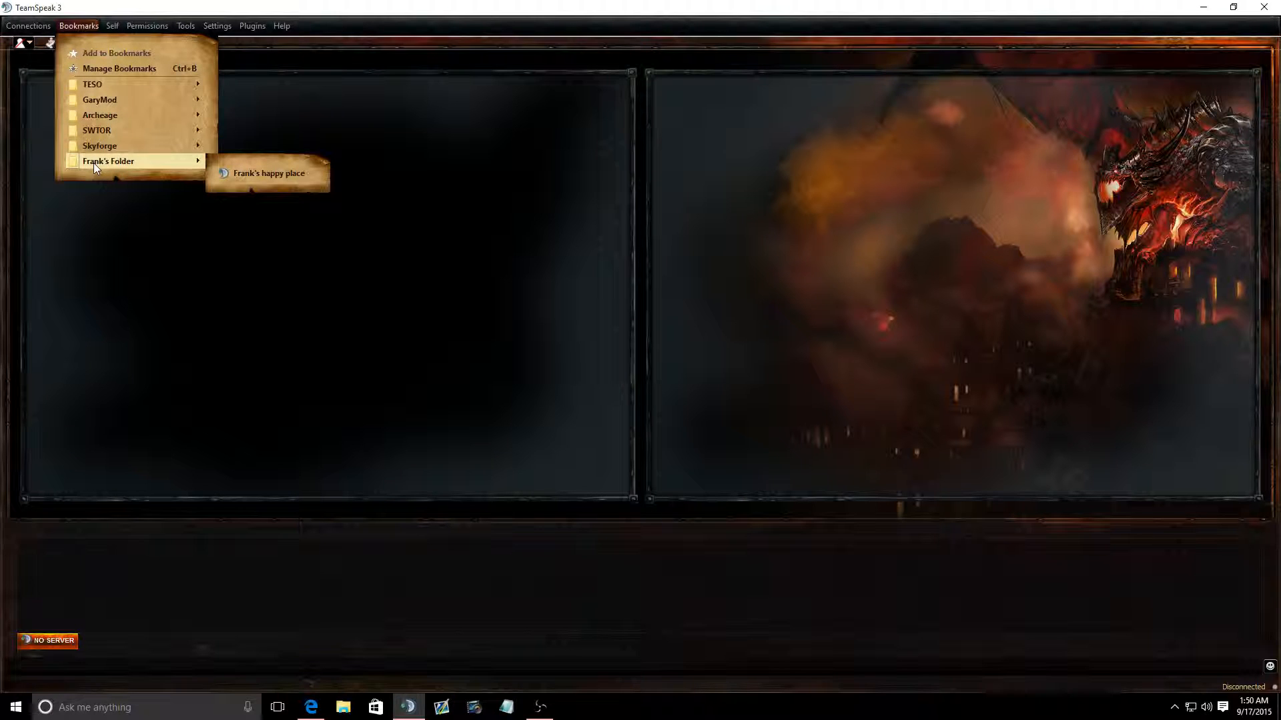
mouse_move(114, 152)
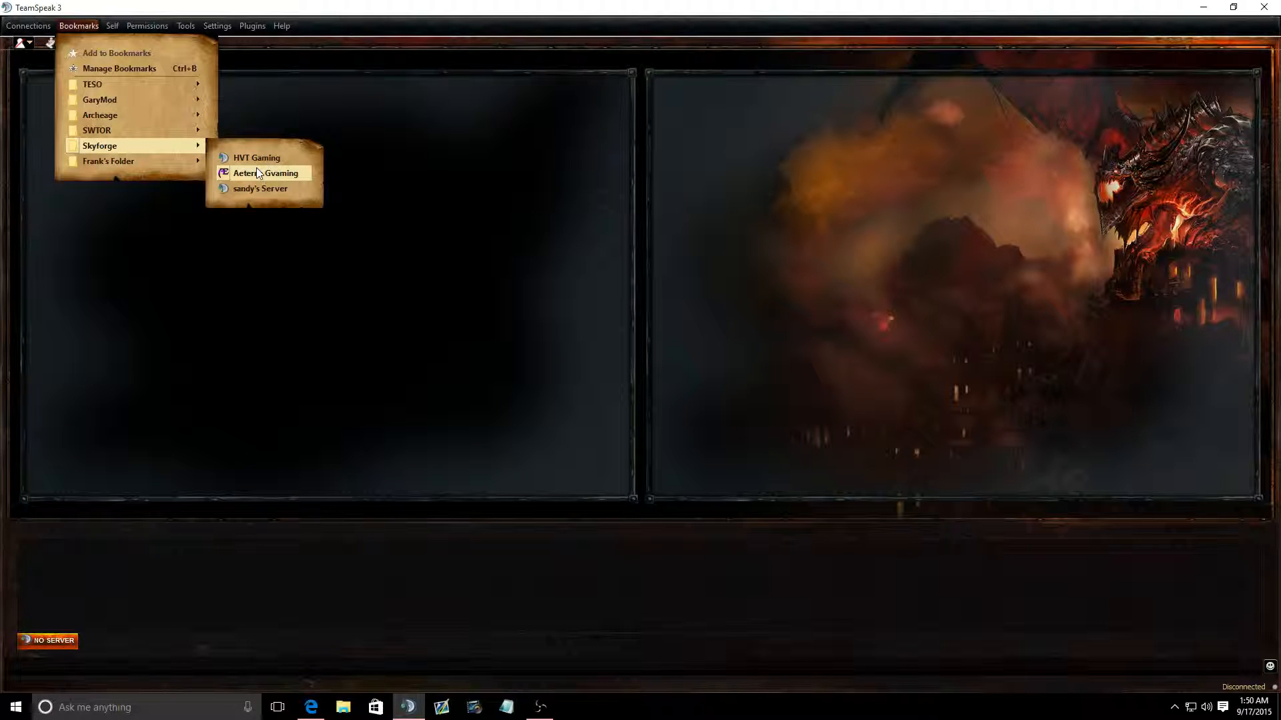
left_click(260, 173)
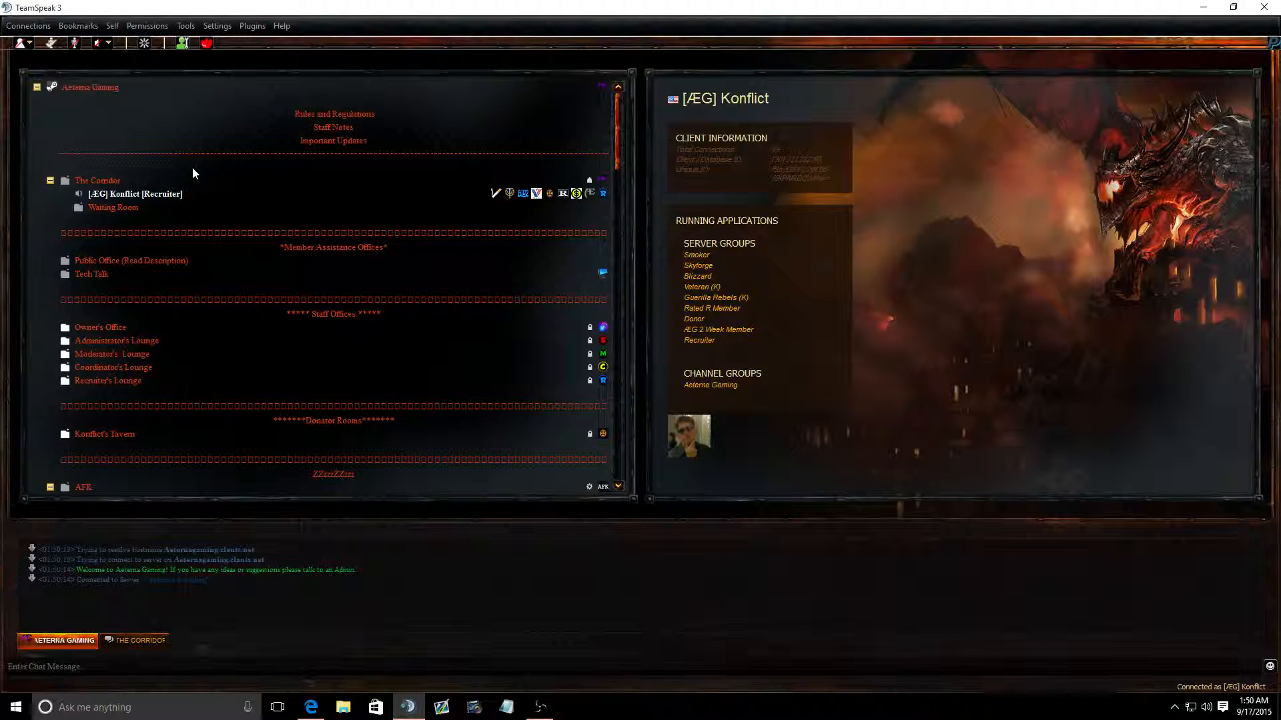
Look through the connected server's channel list down to the game channels and back to its beginning
scroll(193, 172, "down", 6)
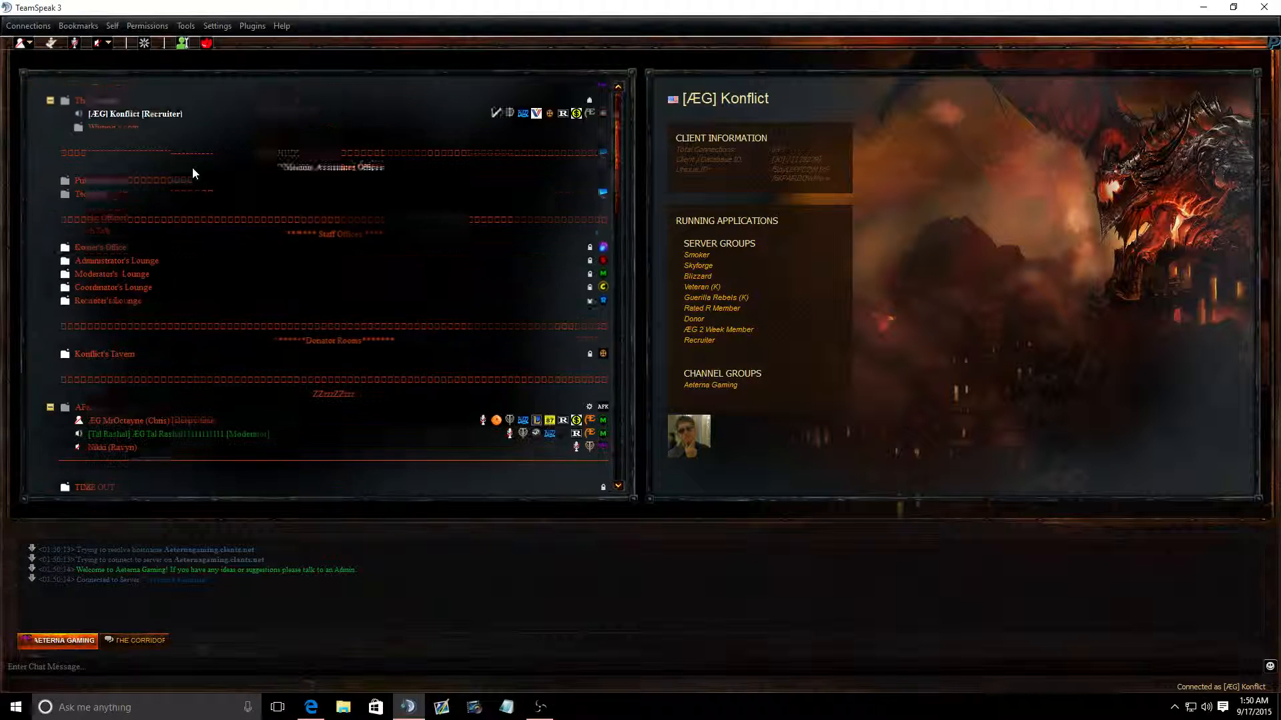
scroll(193, 169, "down", 15)
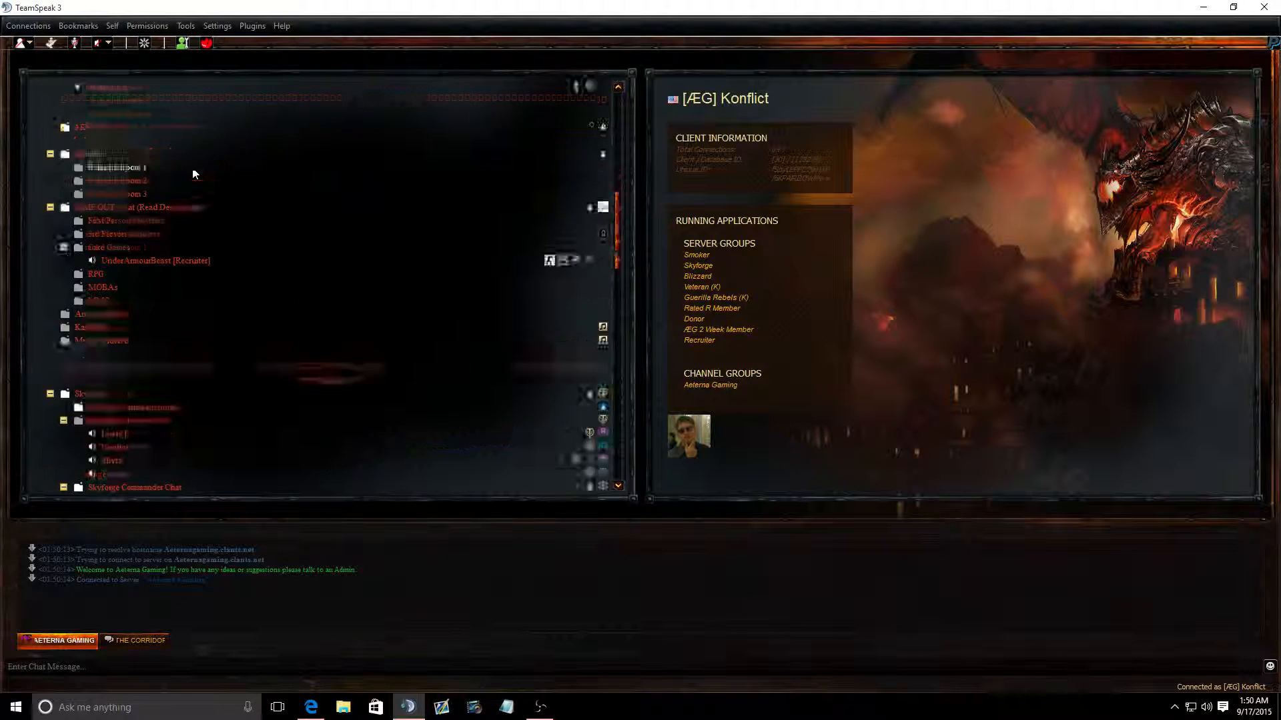
scroll(193, 172, "down", 15)
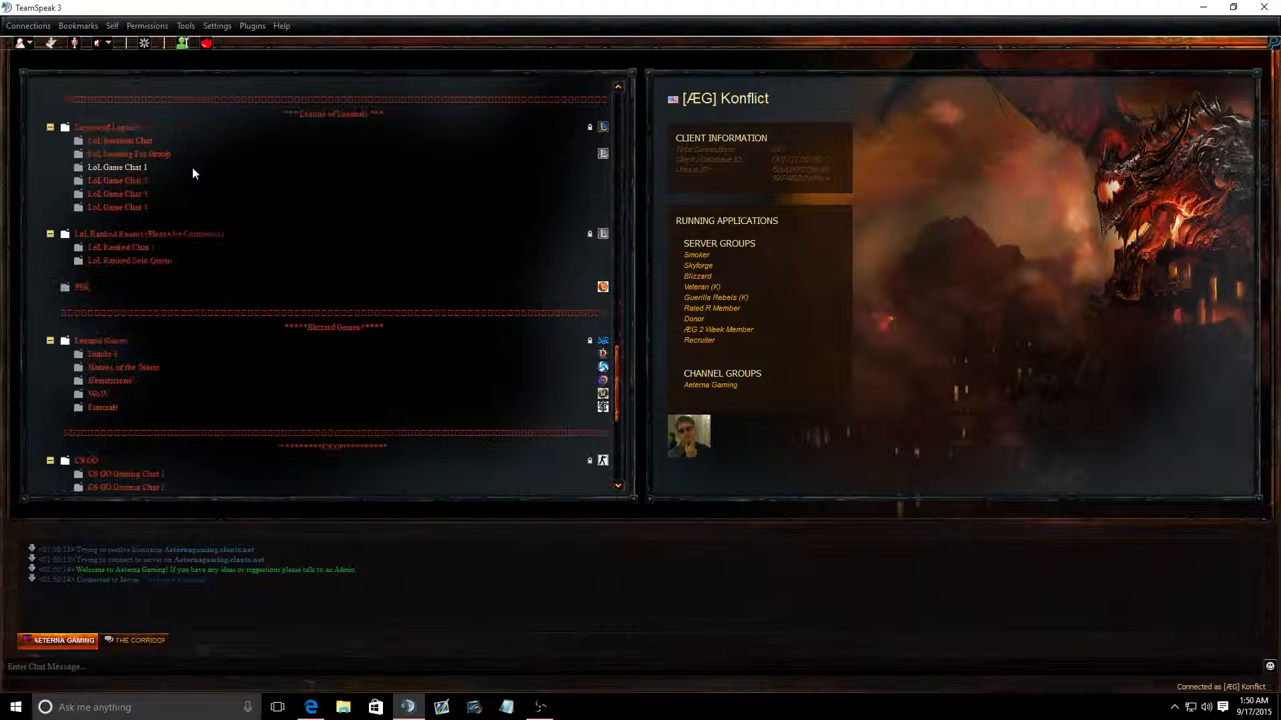
scroll(192, 173, "up", 10)
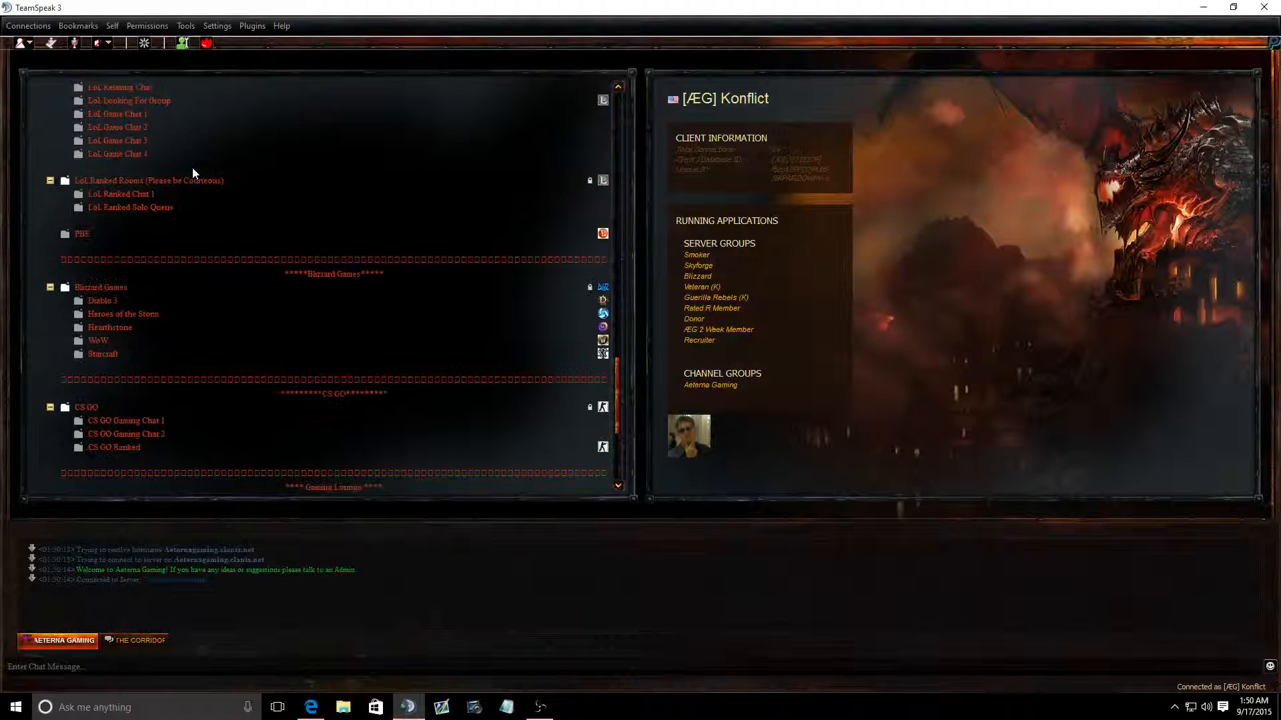
scroll(194, 173, "up", 5)
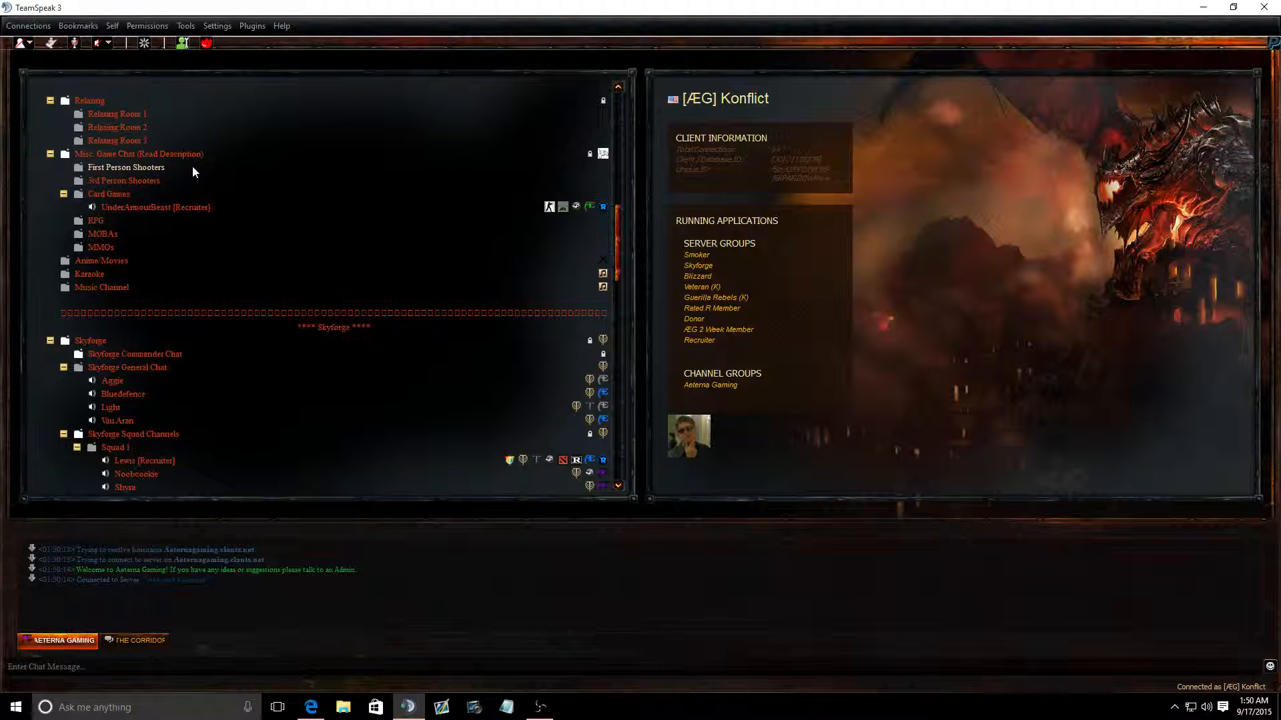
scroll(192, 167, "up", 10)
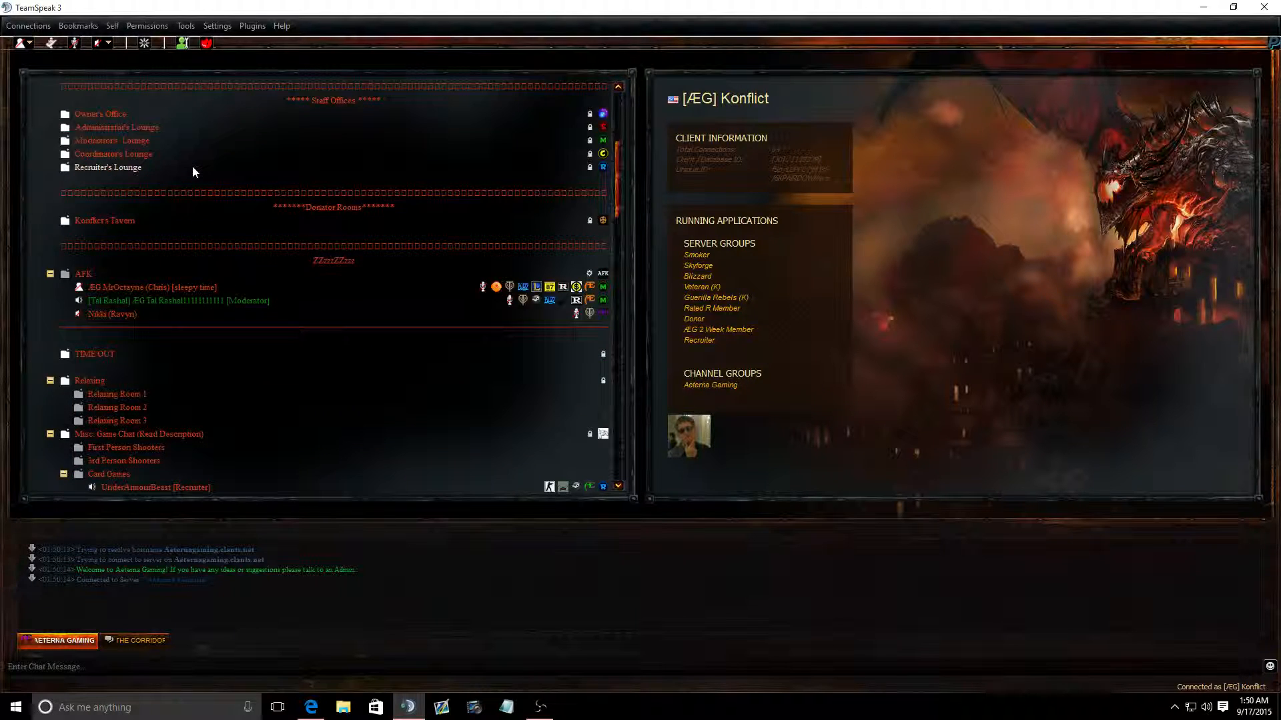
scroll(193, 168, "up", 5)
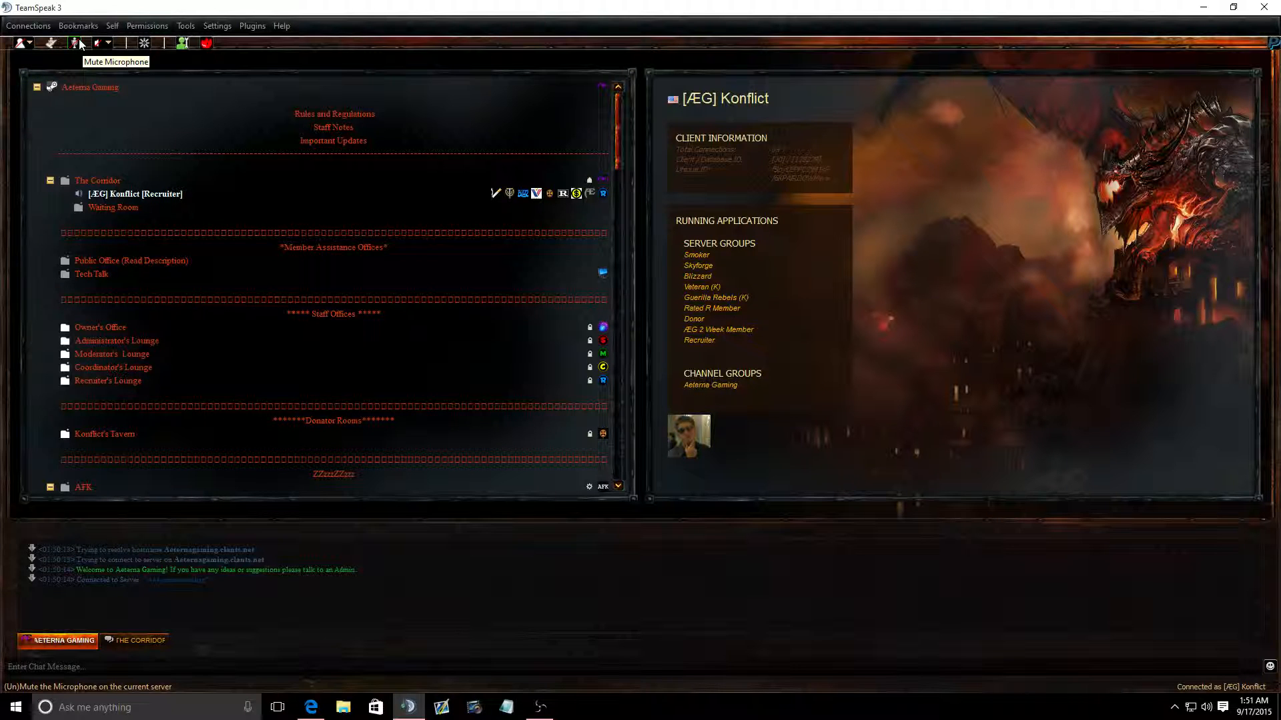
left_click(540, 707)
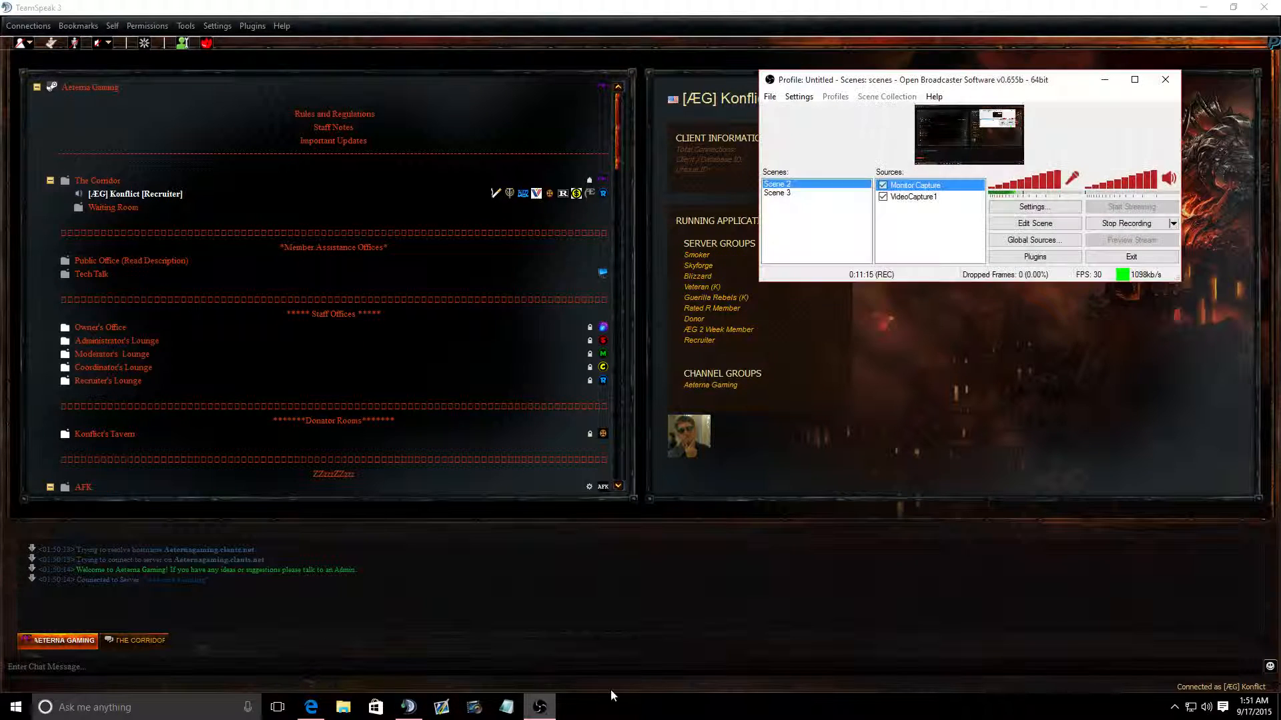